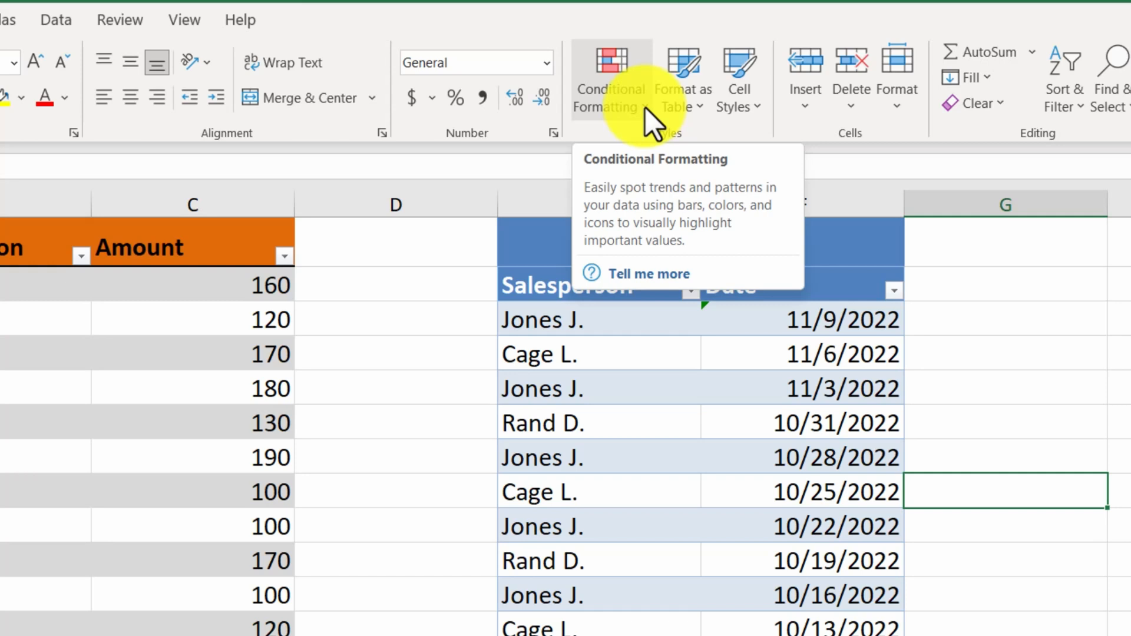
left_click(646, 108)
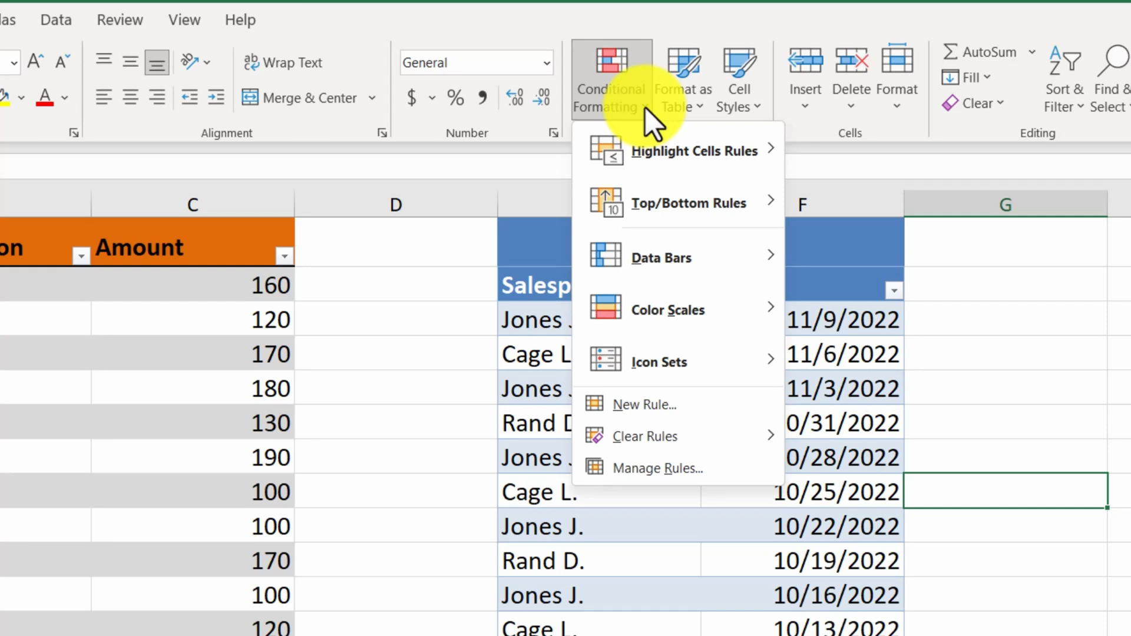
mouse_move(701, 152)
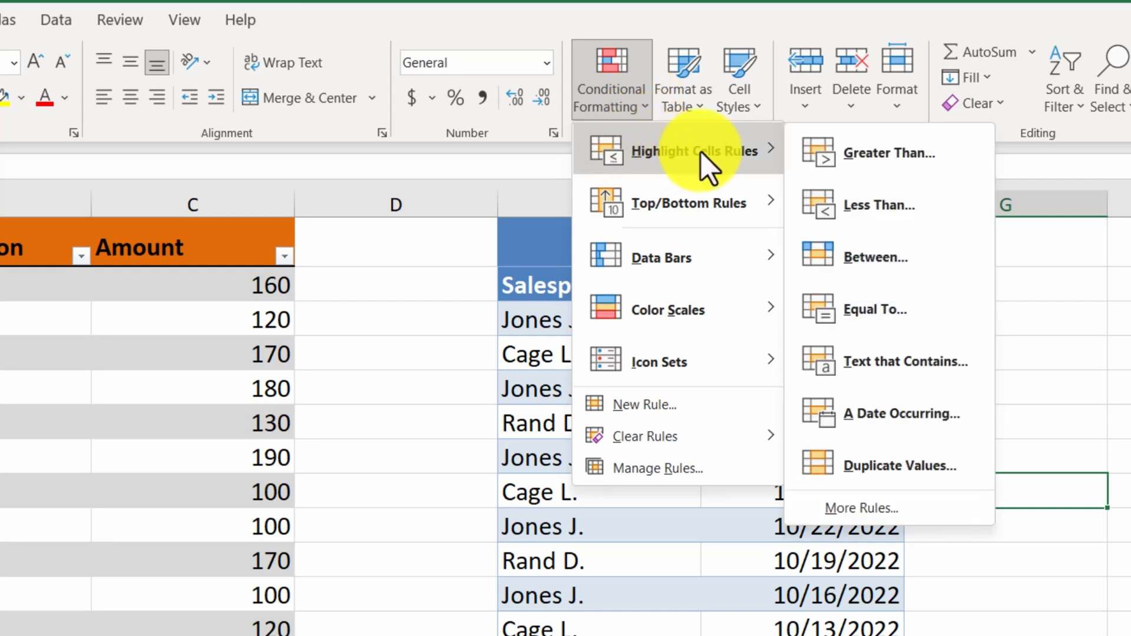
mouse_move(670, 207)
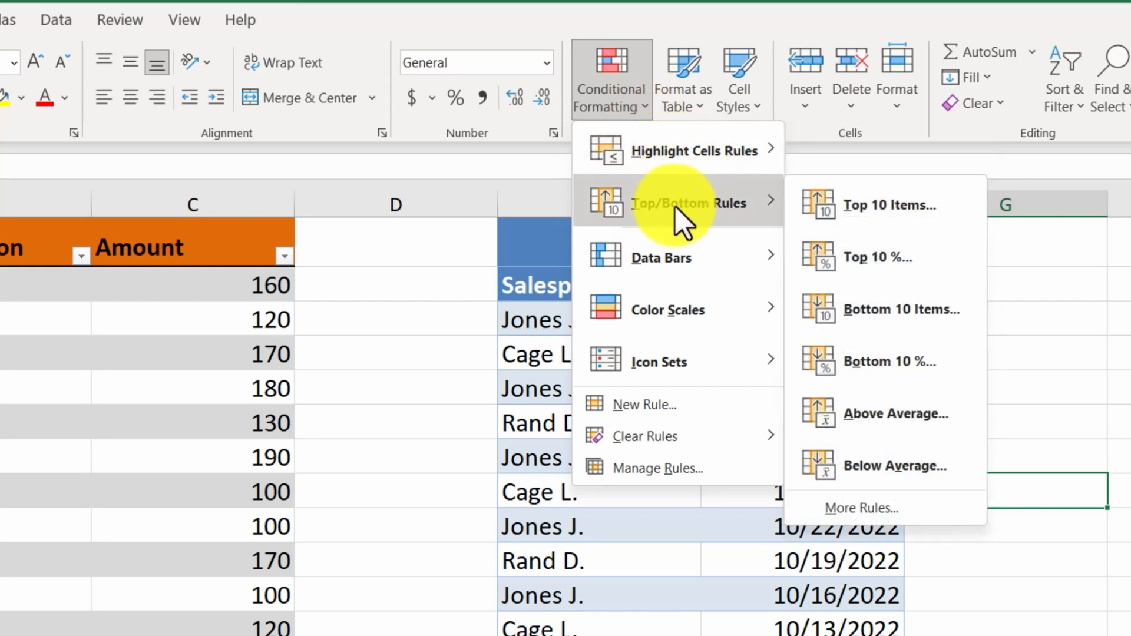
mouse_move(671, 258)
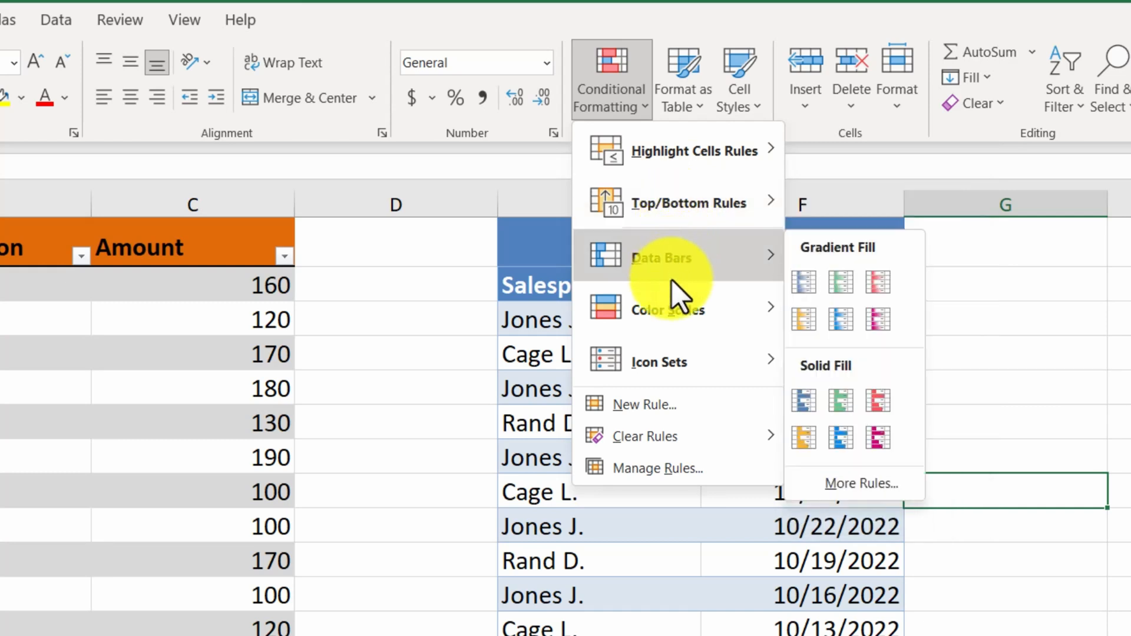
mouse_move(672, 306)
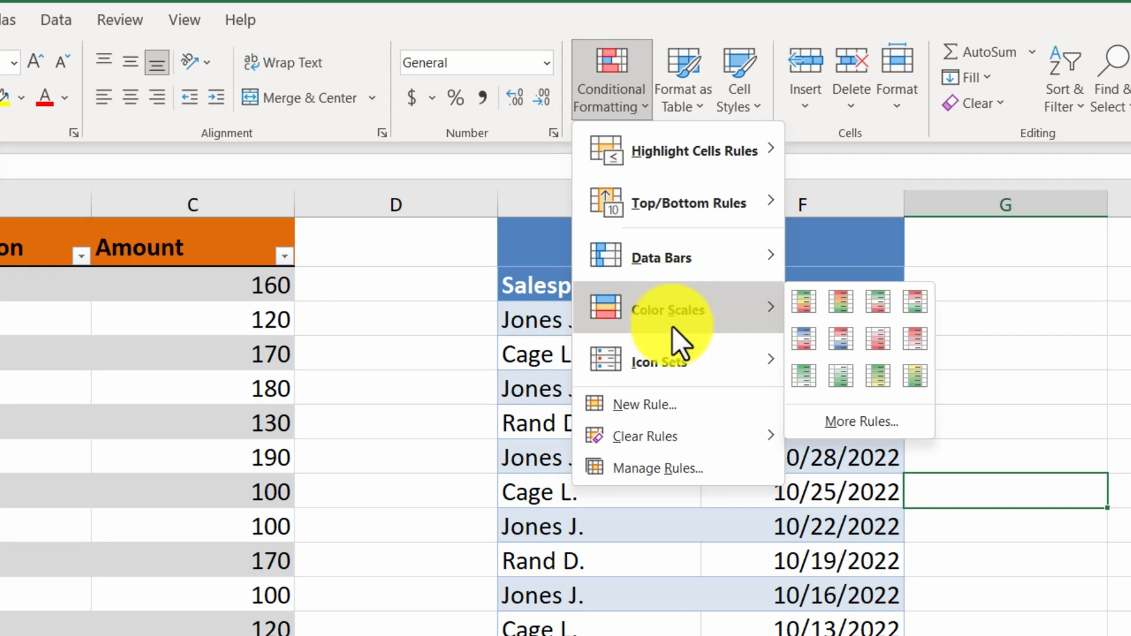
mouse_move(673, 359)
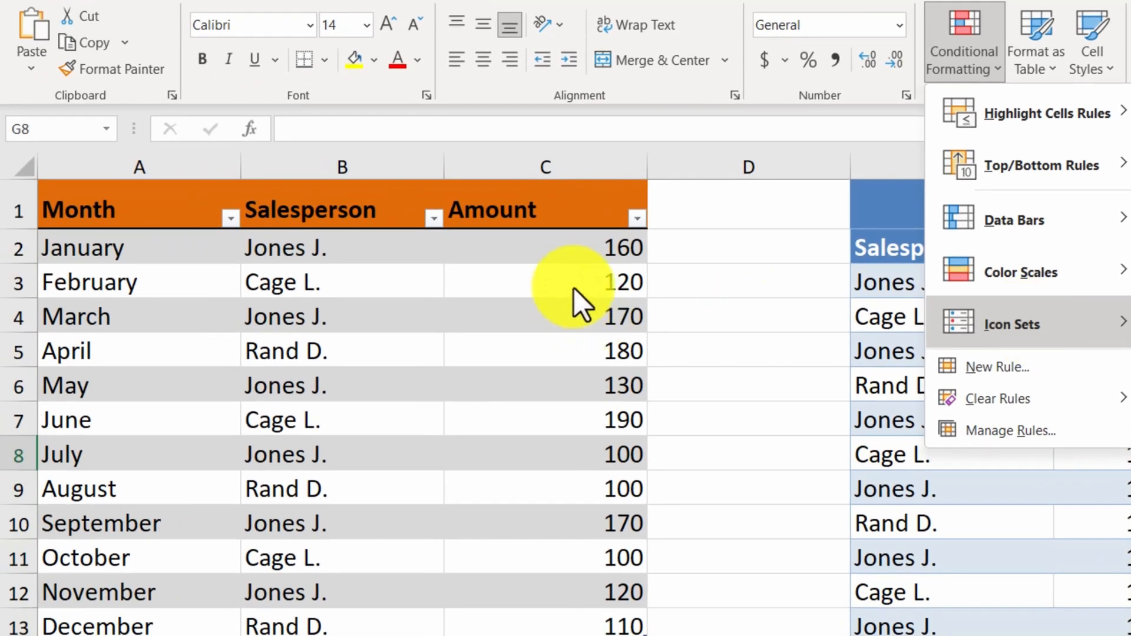
left_click(576, 313)
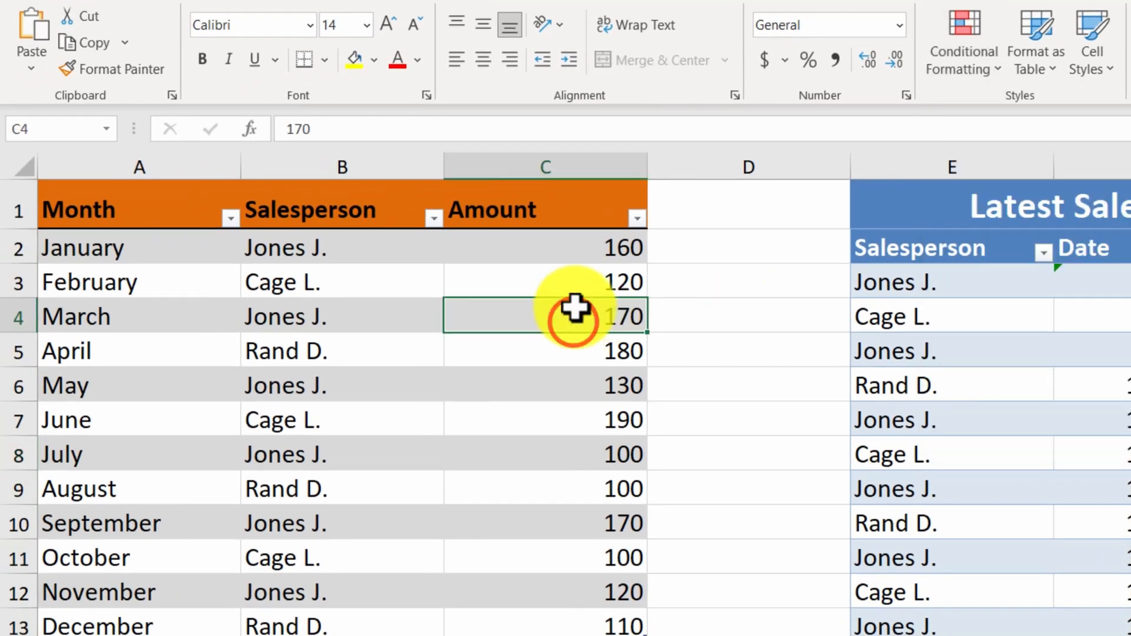
Start a Greater Than highlight rule for the Amount values in C2:C13 and move its dialog clear of the column.
left_click_drag(567, 243, 562, 605)
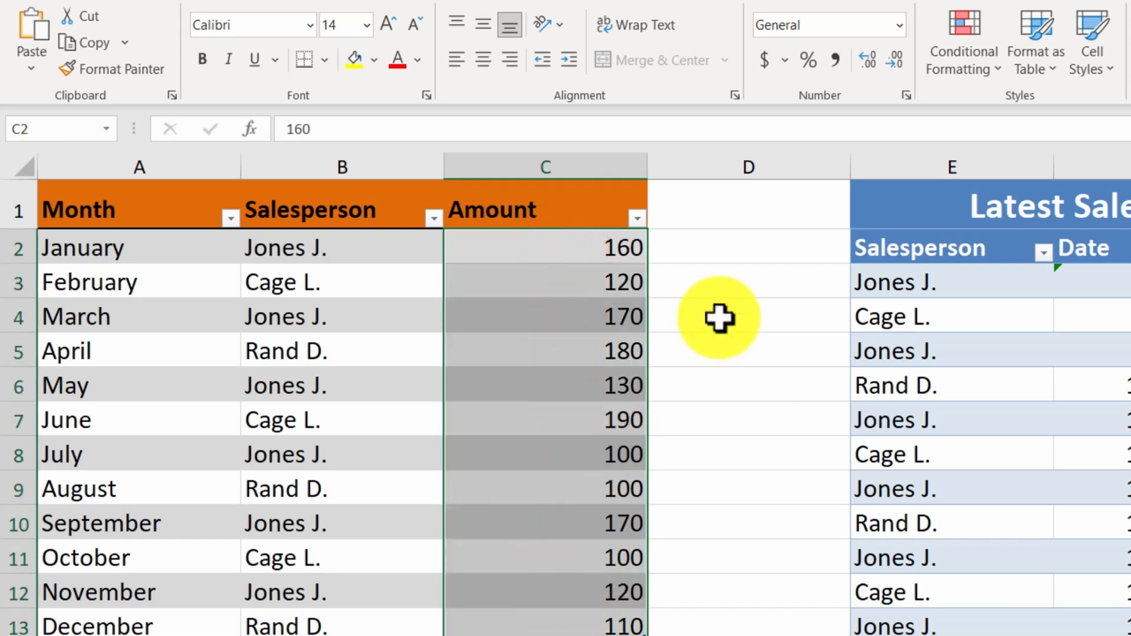
left_click(989, 71)
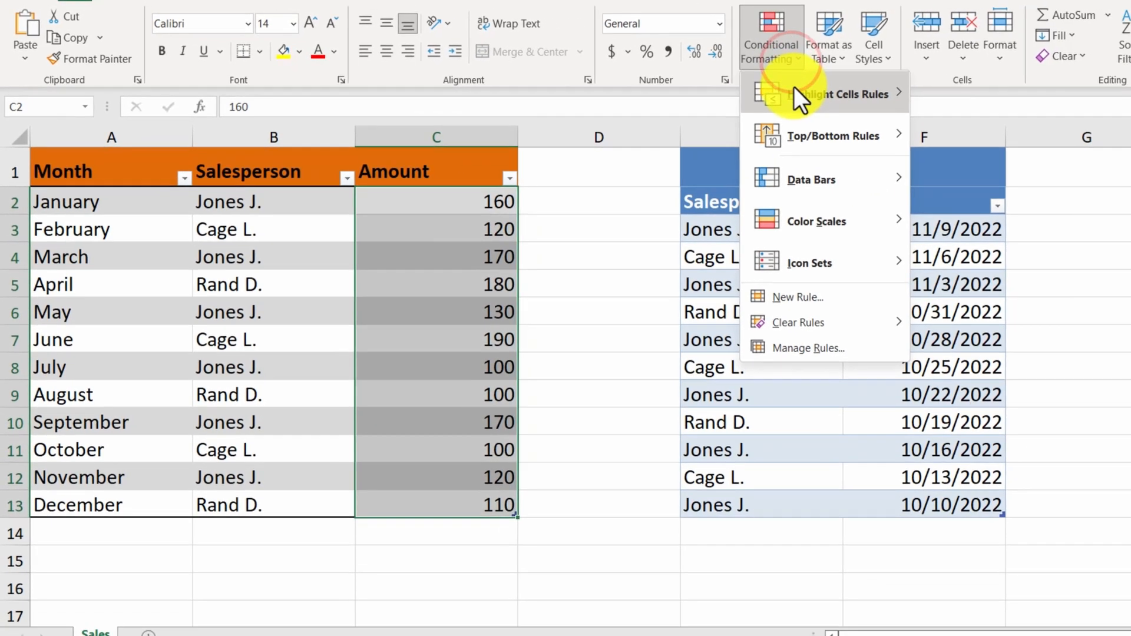
mouse_move(894, 95)
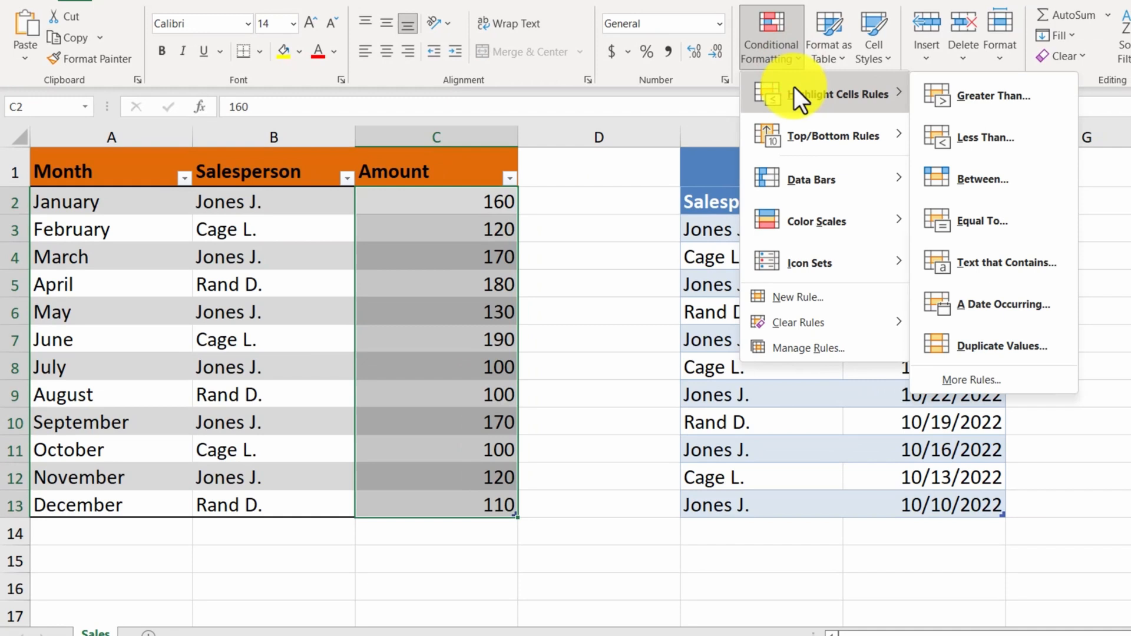
left_click(992, 92)
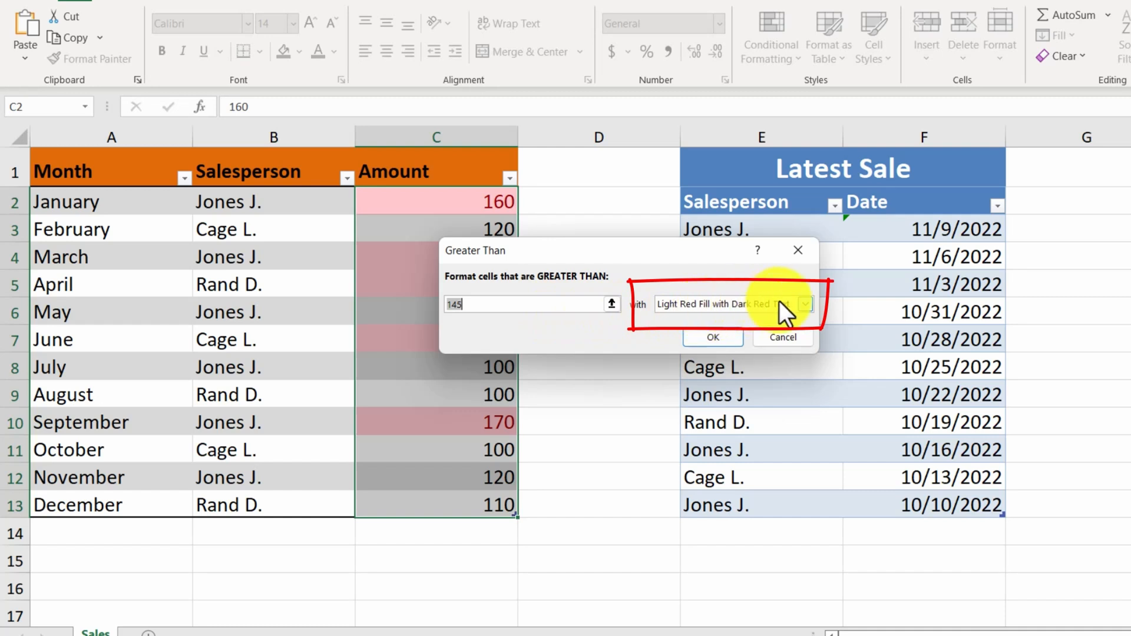
left_click(805, 305)
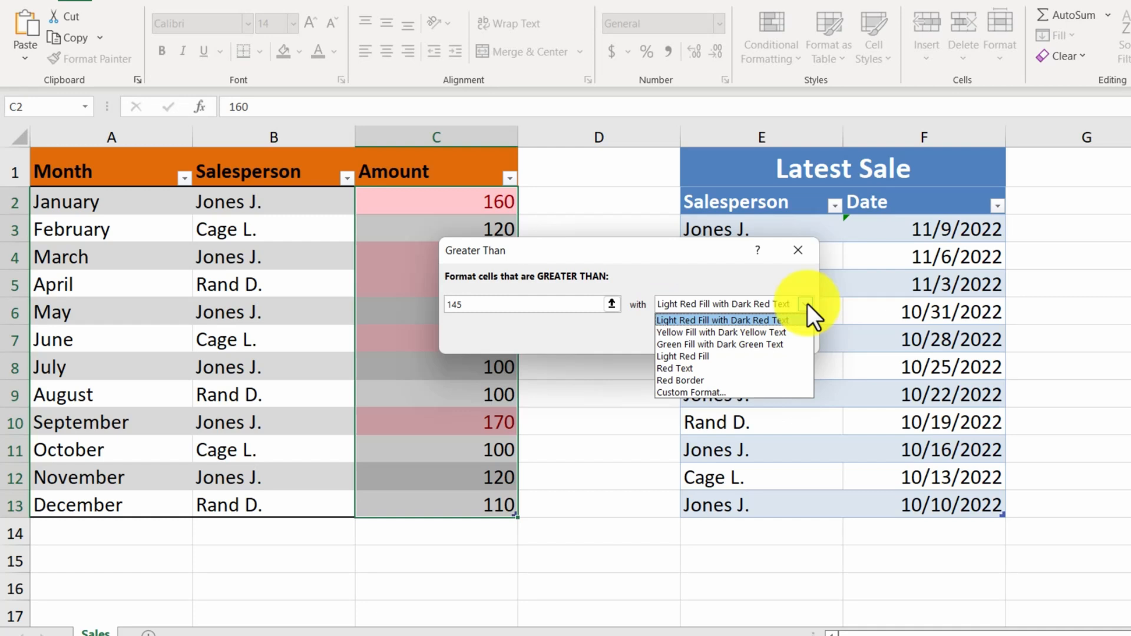
left_click(539, 302)
left_click_drag(532, 248, 626, 249)
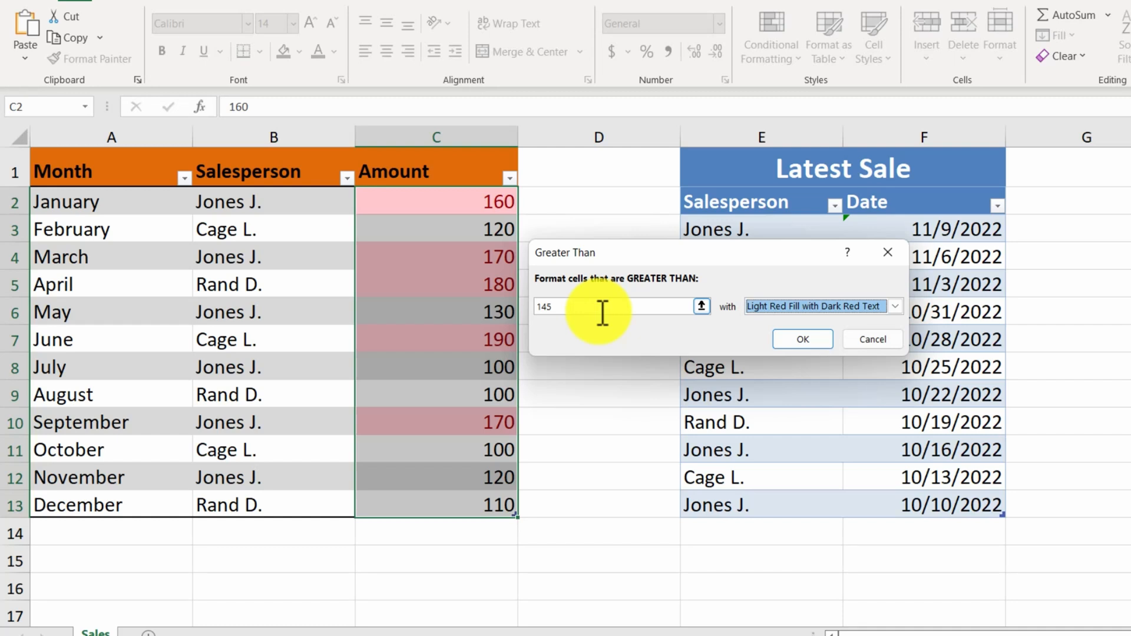
Replace the Greater Than rule's comparison value with a reference to December's amount in cell C13.
left_click(675, 310)
key("BackSpace")
key("BackSpace")
key("BackSpace")
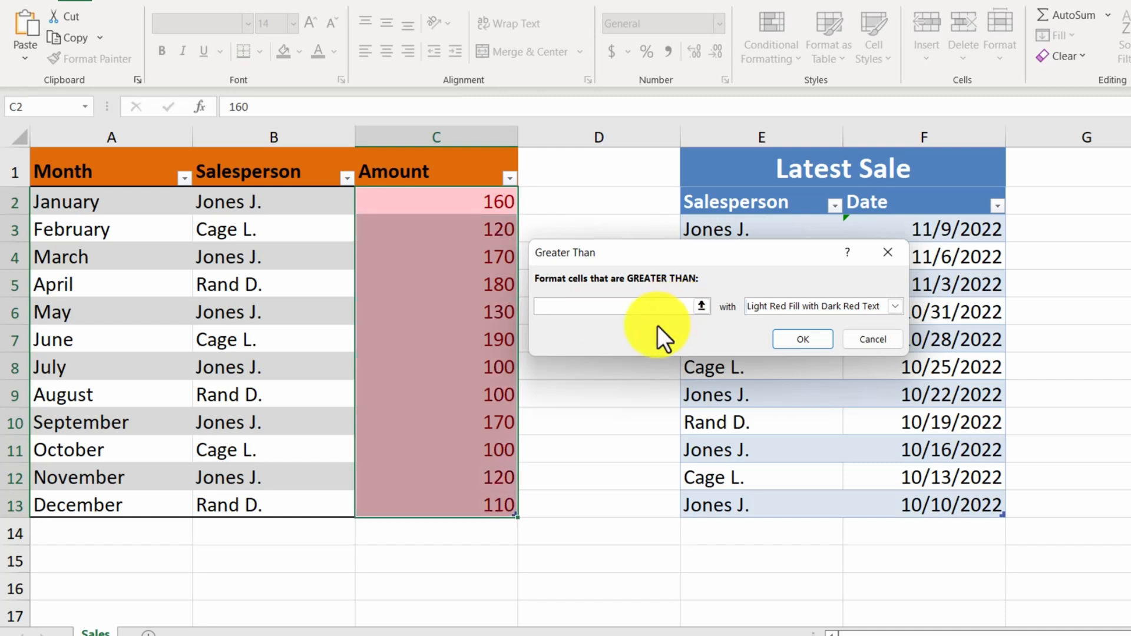
left_click(502, 505)
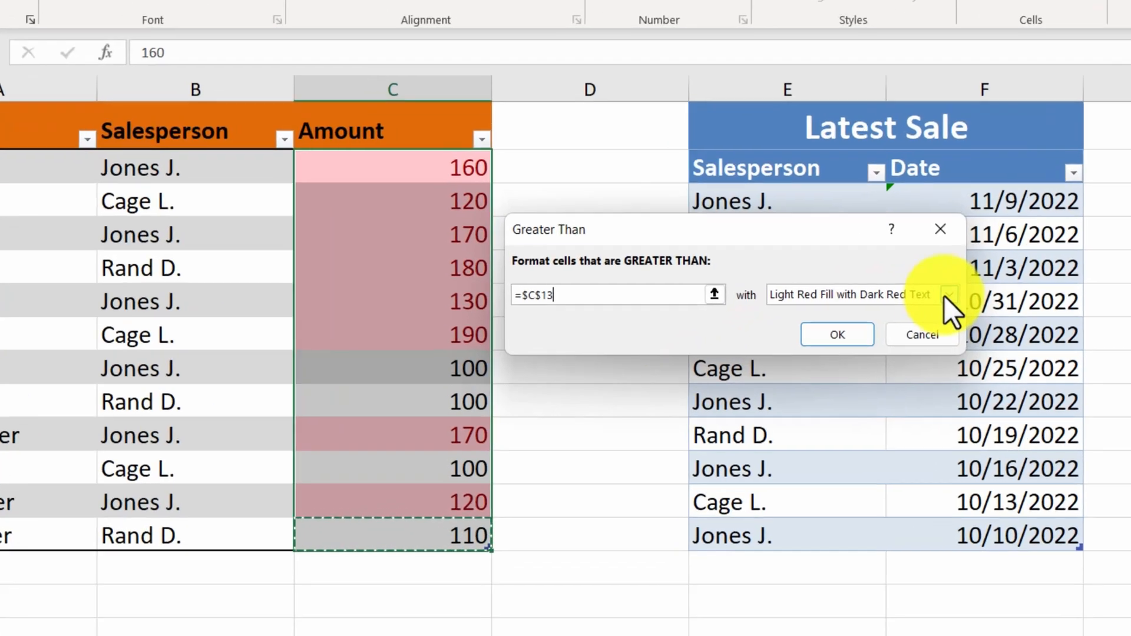
Choose a custom format for the Greater Than rule with a bold, standard blue font.
left_click(894, 306)
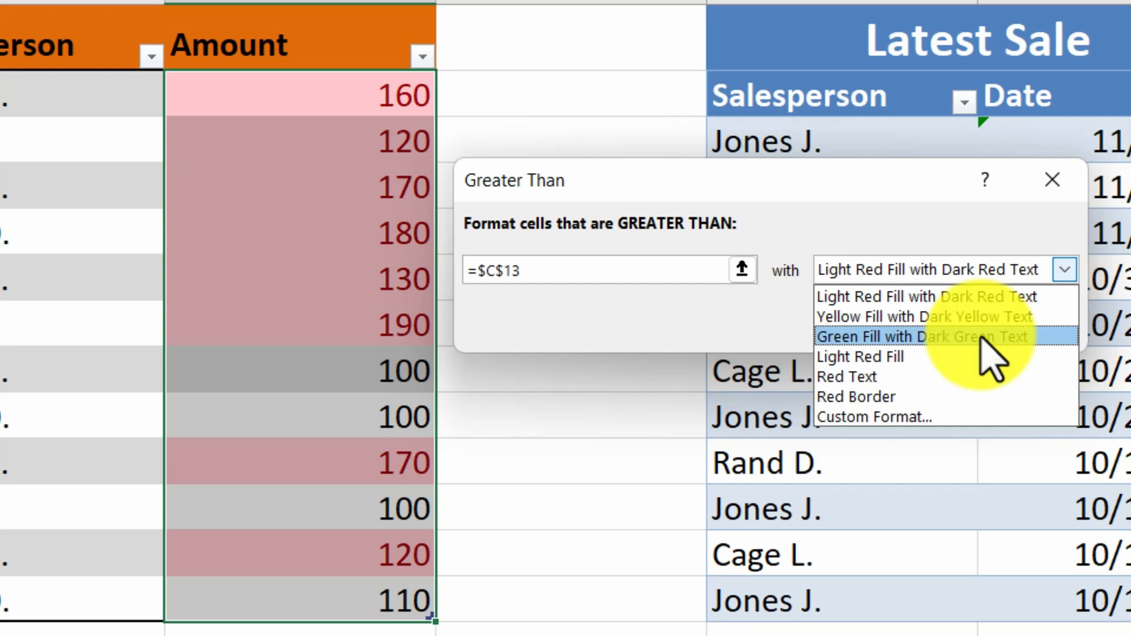
left_click(907, 416)
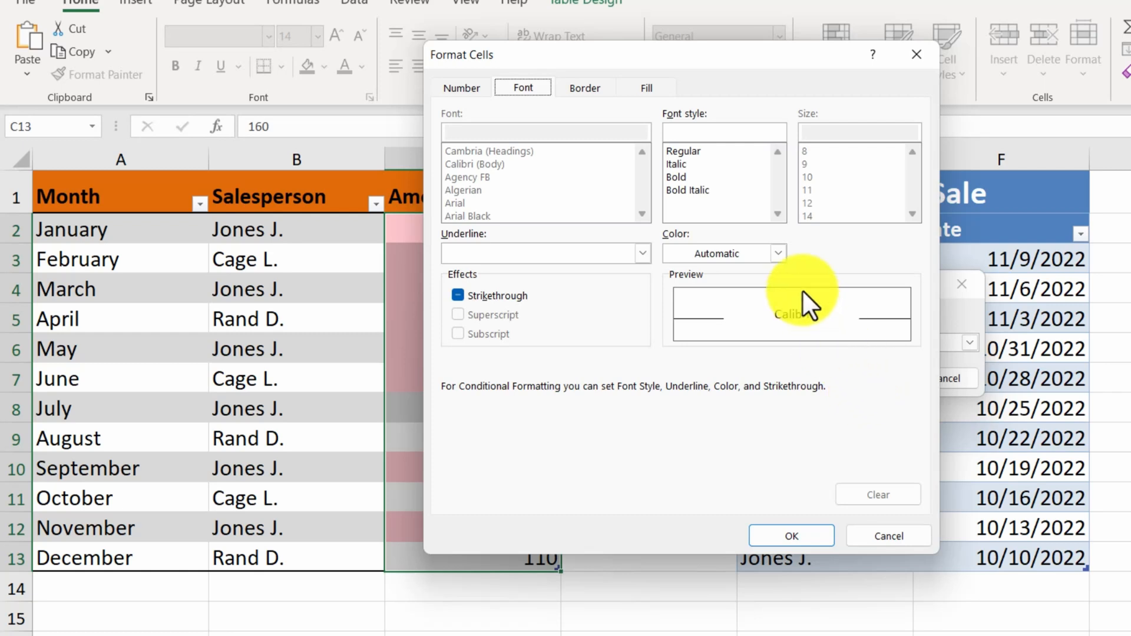
left_click(777, 255)
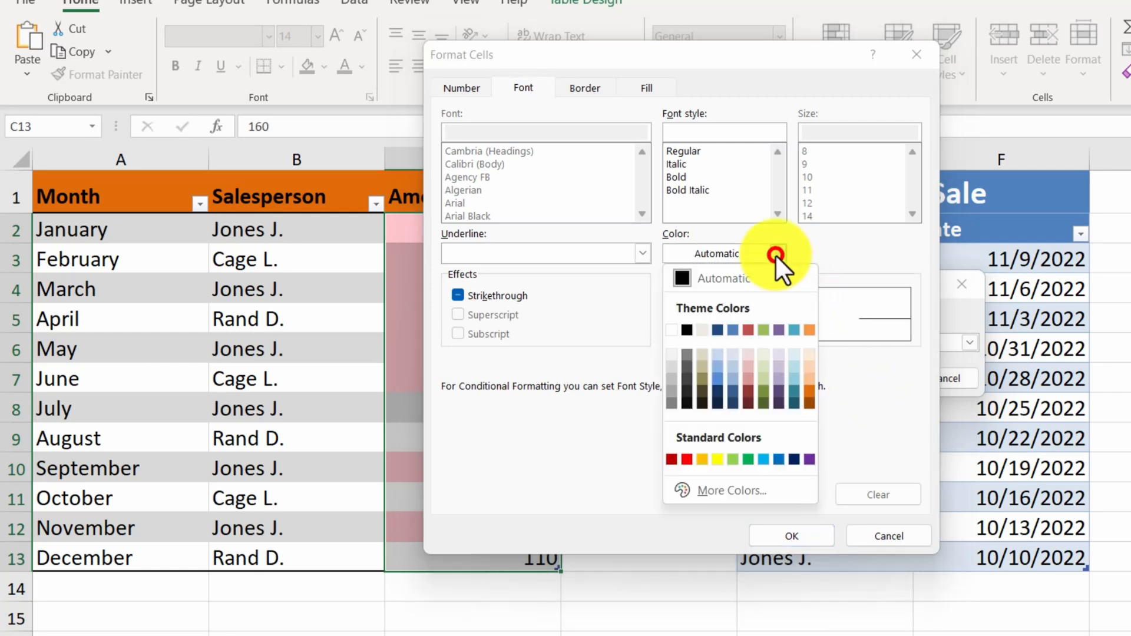
left_click(776, 462)
left_click(678, 177)
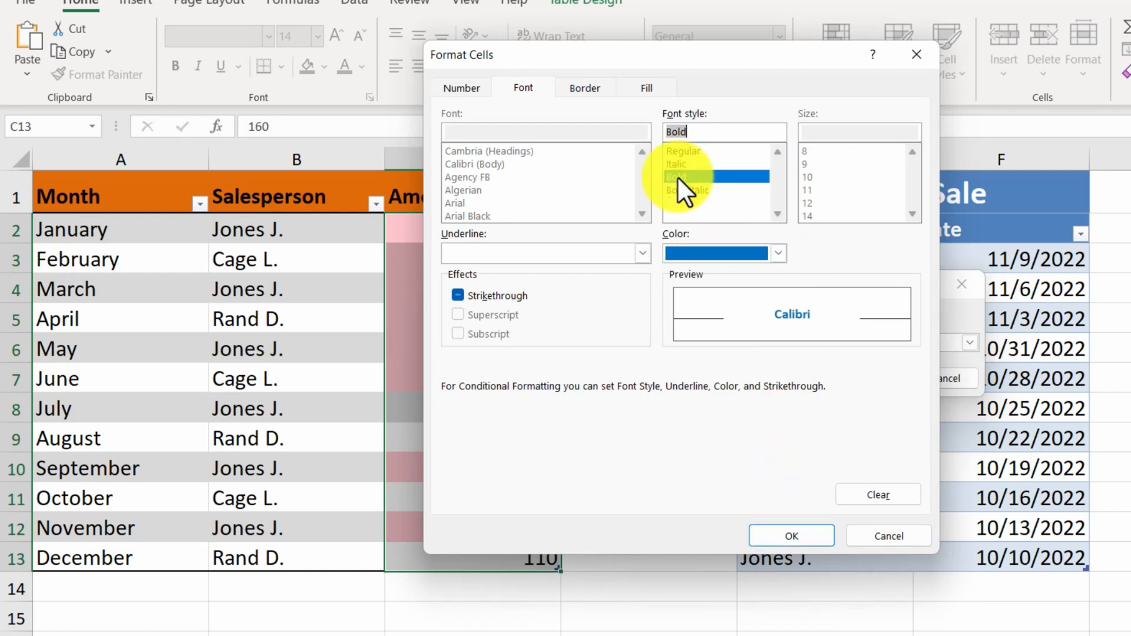
Add a yellow background fill to the custom format and apply the Greater Than rule to the amounts.
left_click(648, 87)
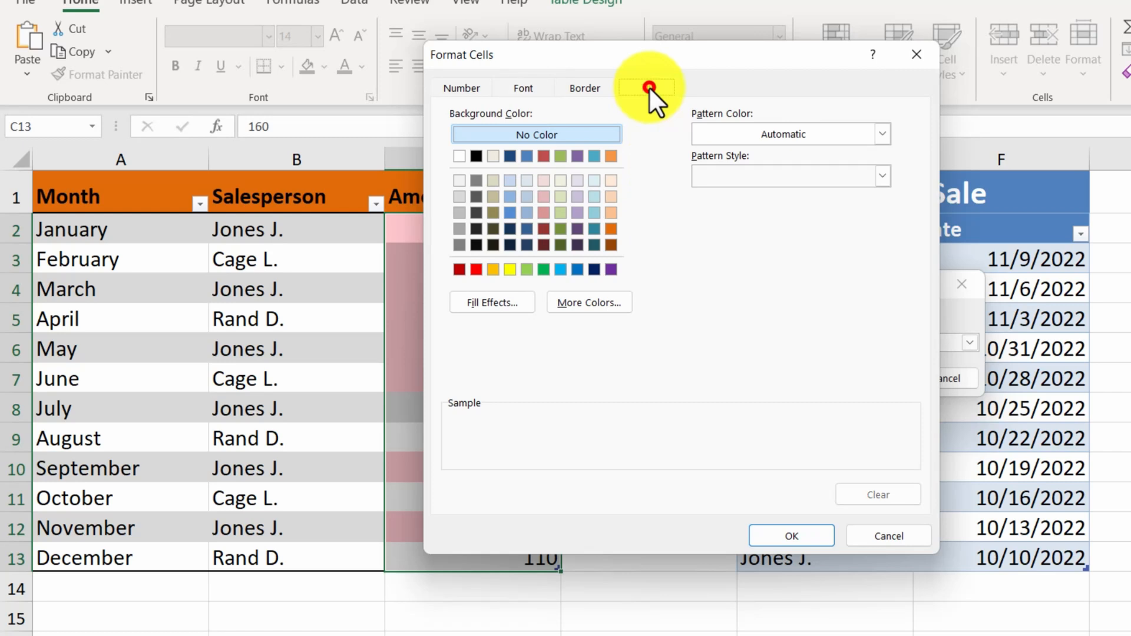
left_click(509, 269)
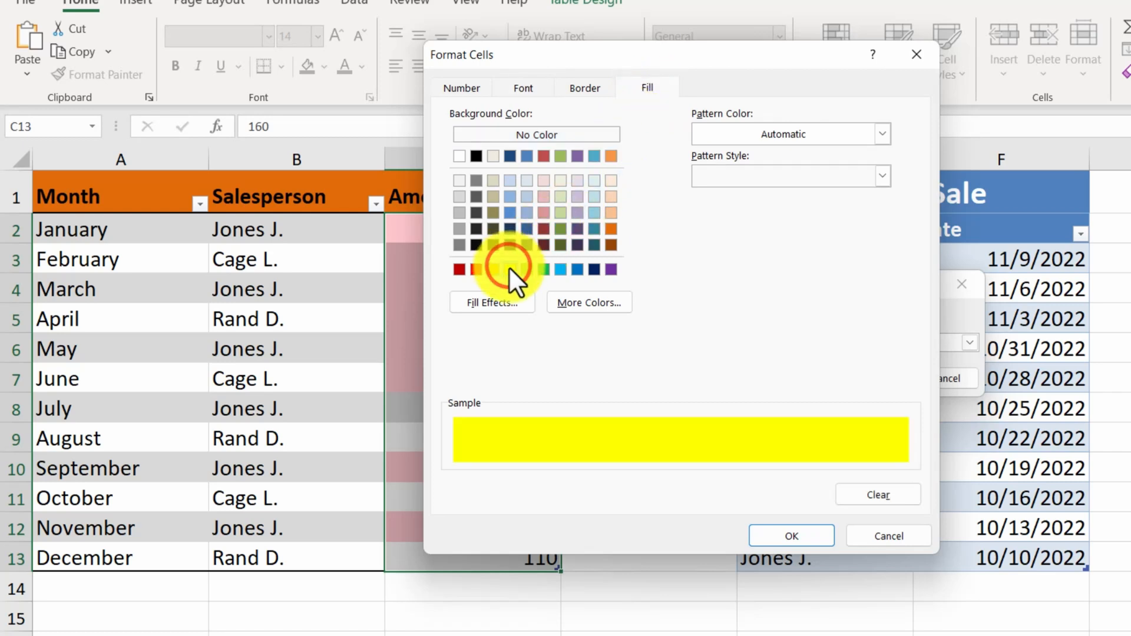
left_click(794, 534)
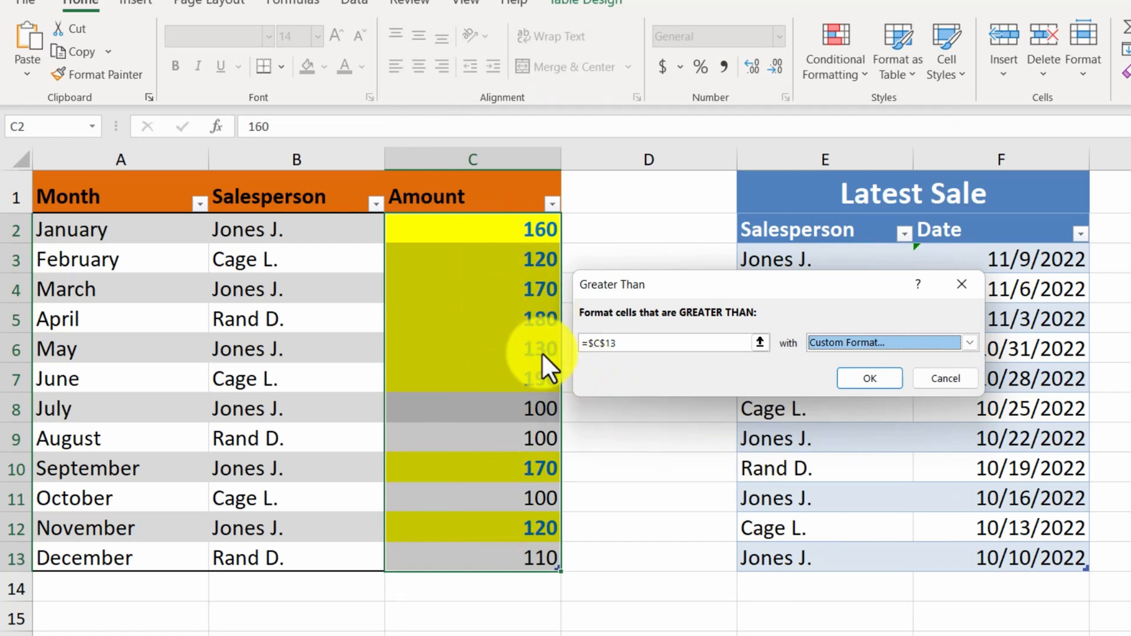
left_click(867, 377)
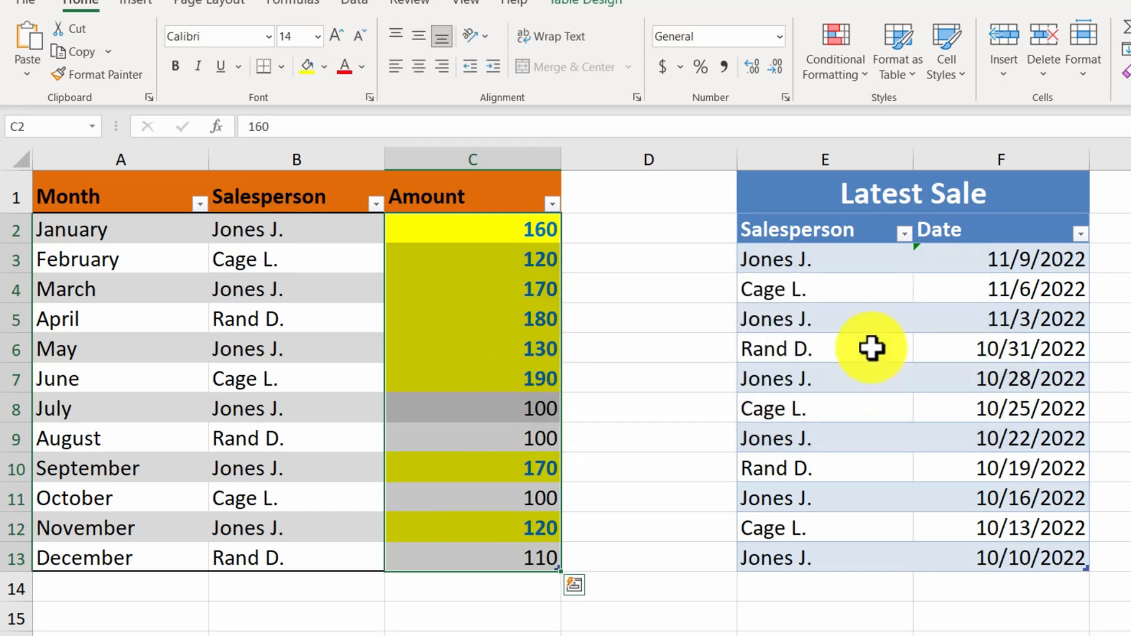
Examine the settings of the Less Than, Between and Equal To highlight rules for the Amount values without applying them.
left_click(861, 73)
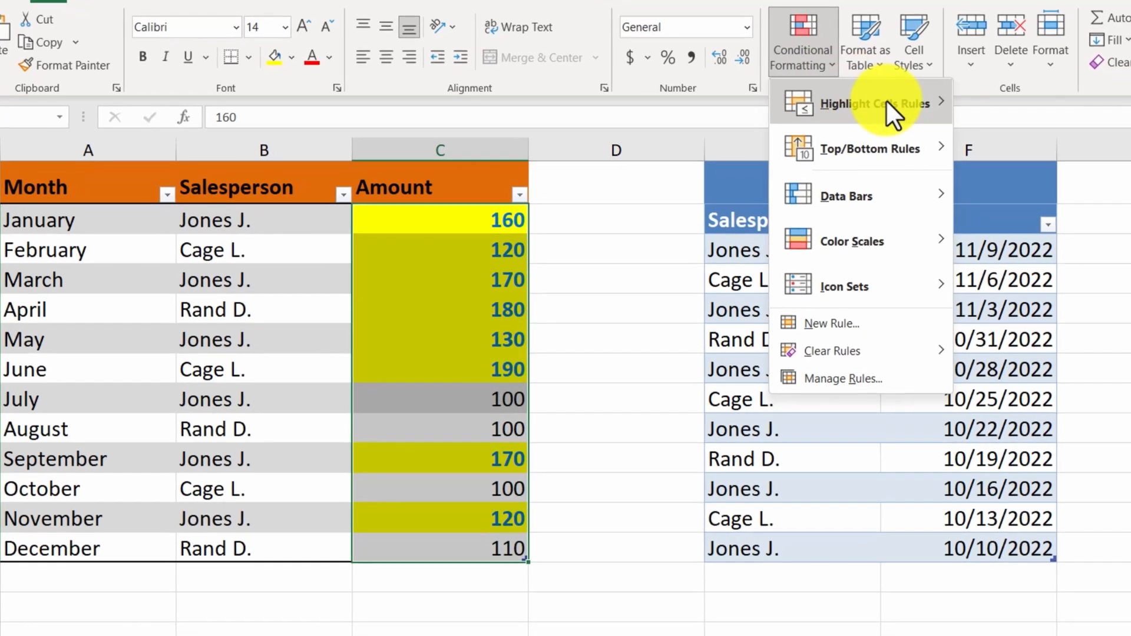
mouse_move(921, 122)
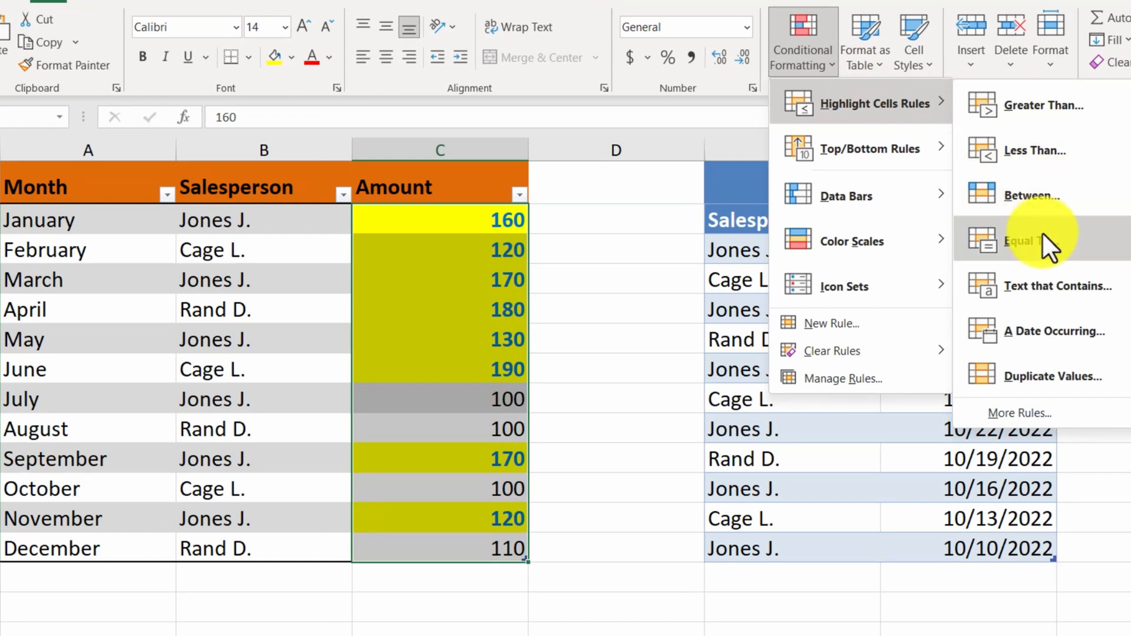
left_click(1035, 151)
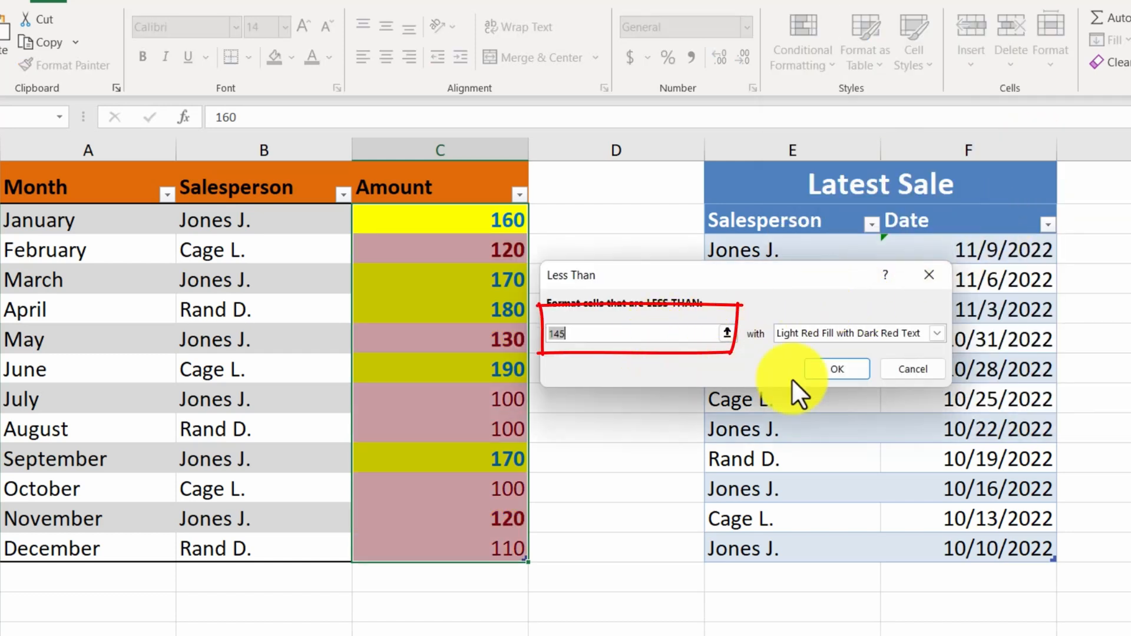
left_click(914, 370)
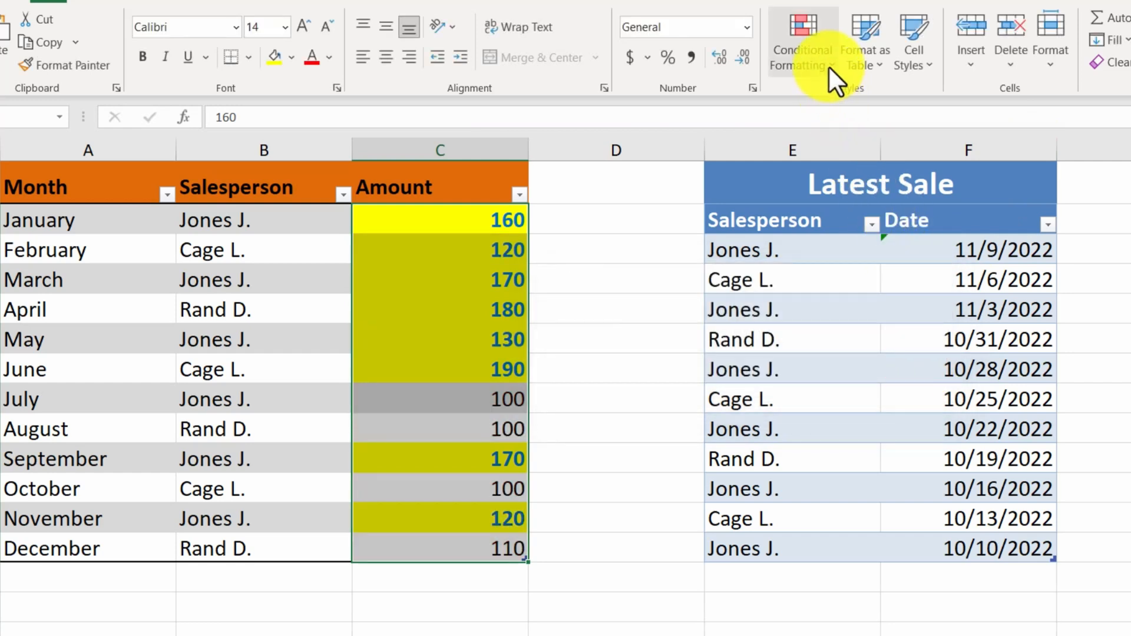
left_click(829, 65)
mouse_move(844, 105)
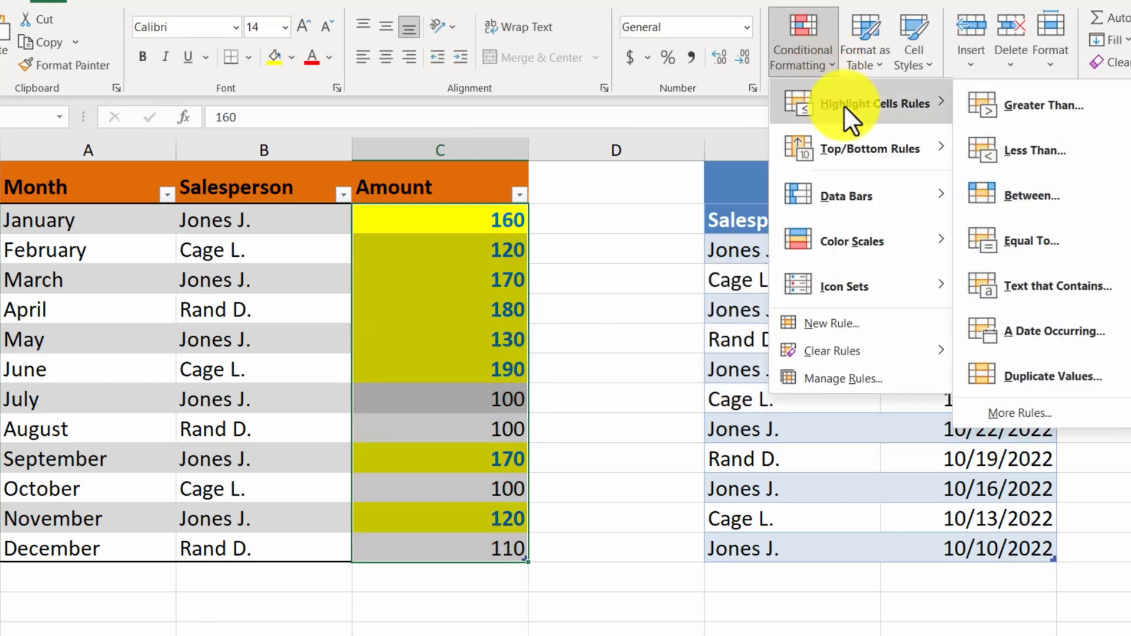
left_click(1023, 190)
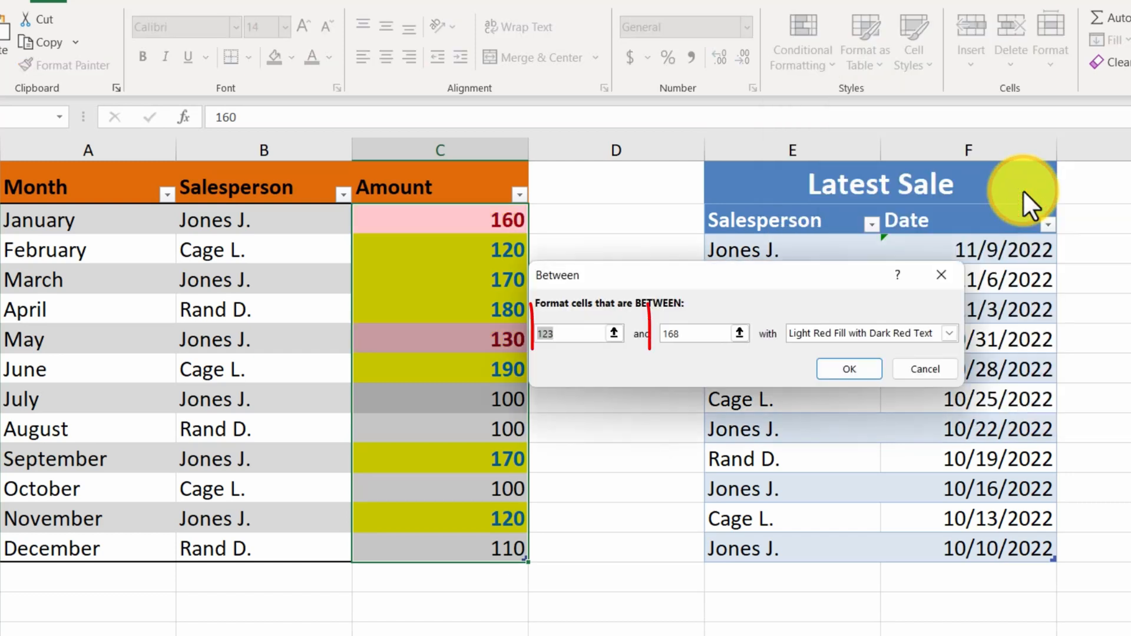
left_click(919, 371)
left_click(821, 62)
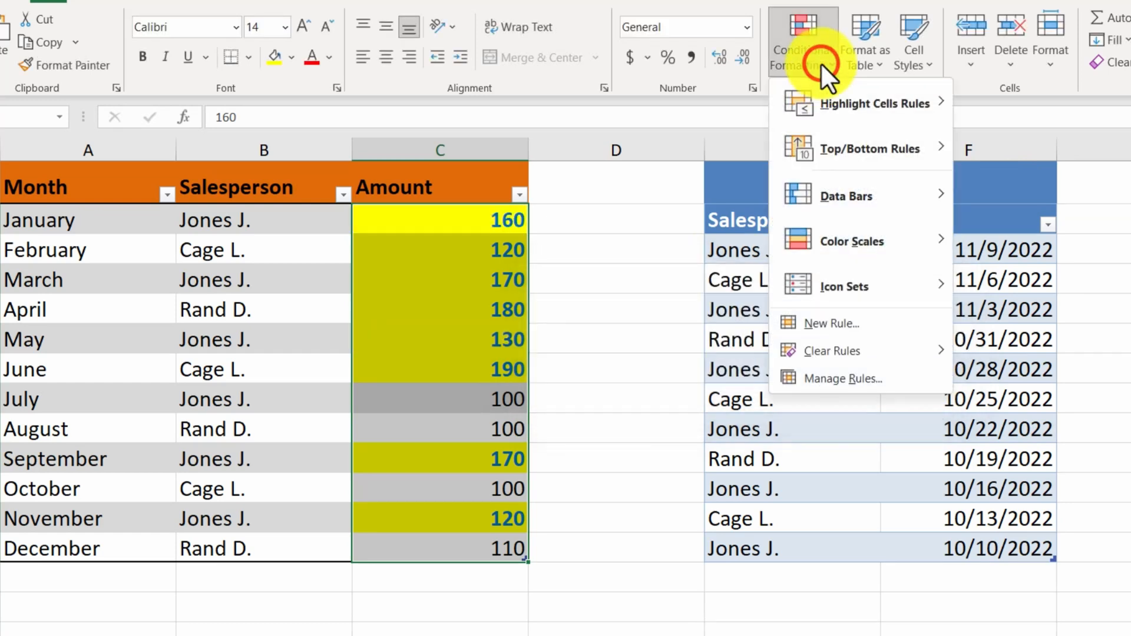
mouse_move(875, 99)
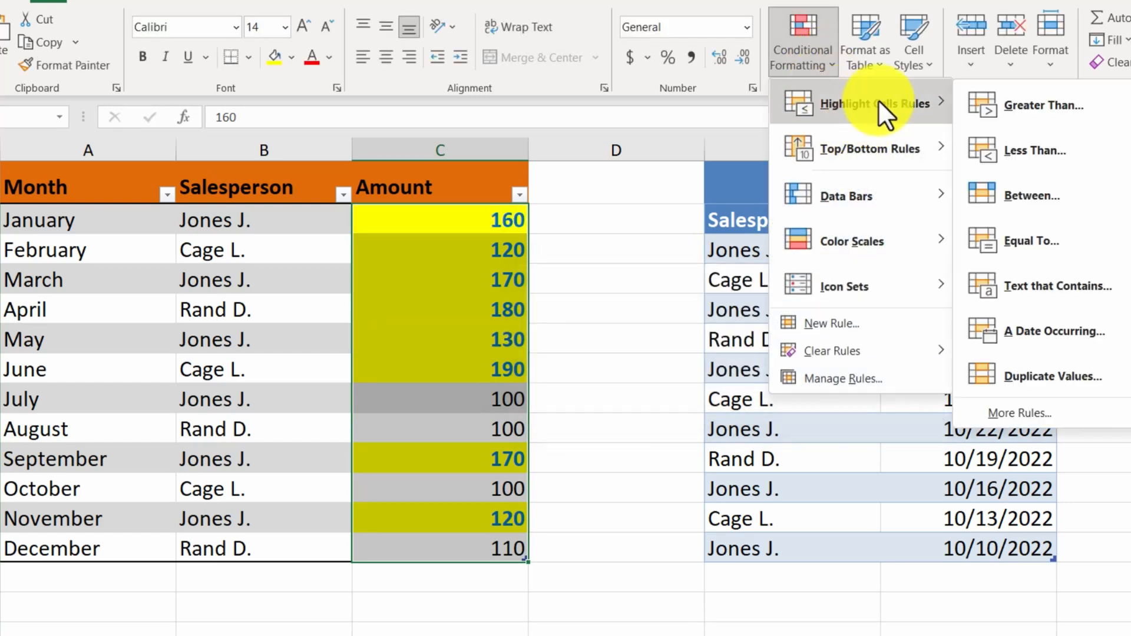
left_click(1020, 242)
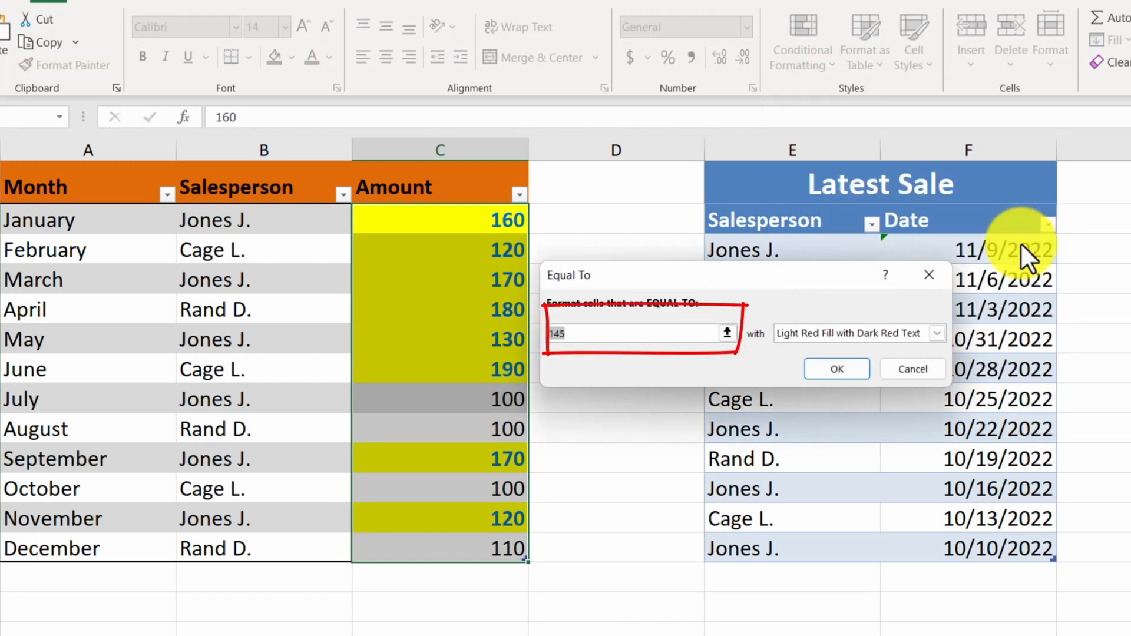
left_click(916, 375)
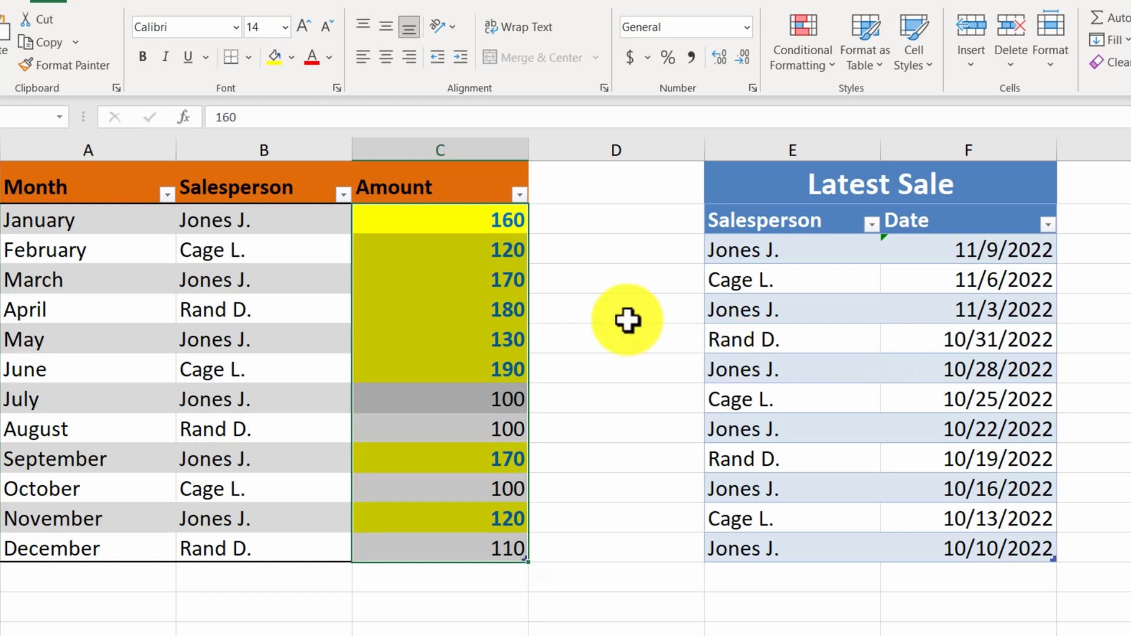
Try a Greater Than highlight rule on the month names in A2:A13 with August's cell A9 as the comparison value, without applying it.
left_click_drag(105, 226, 104, 538)
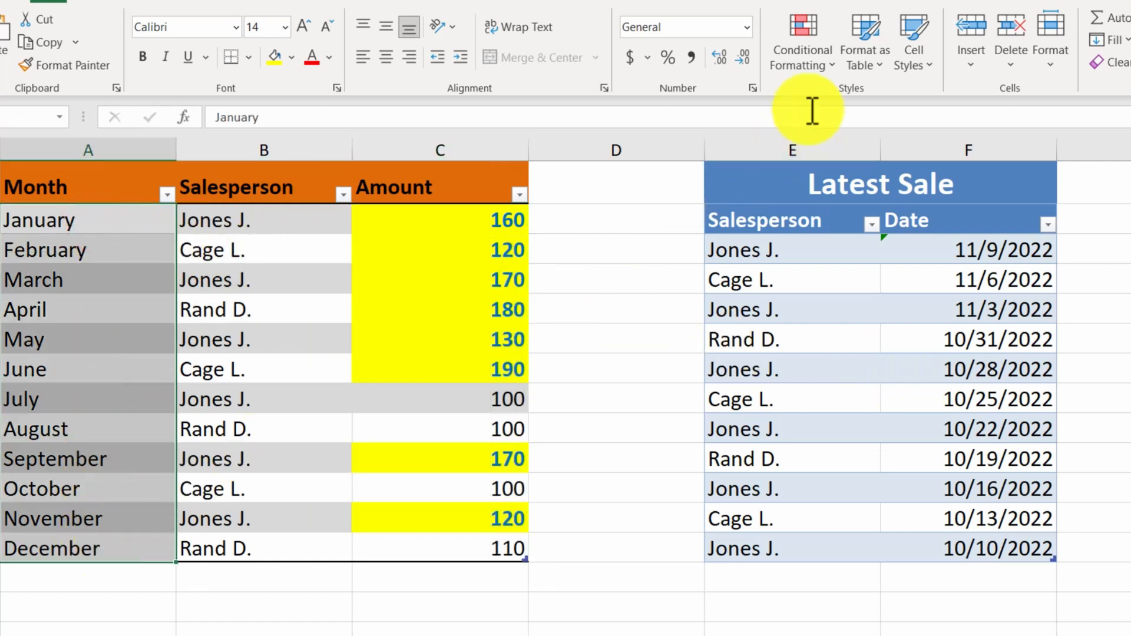
left_click(826, 64)
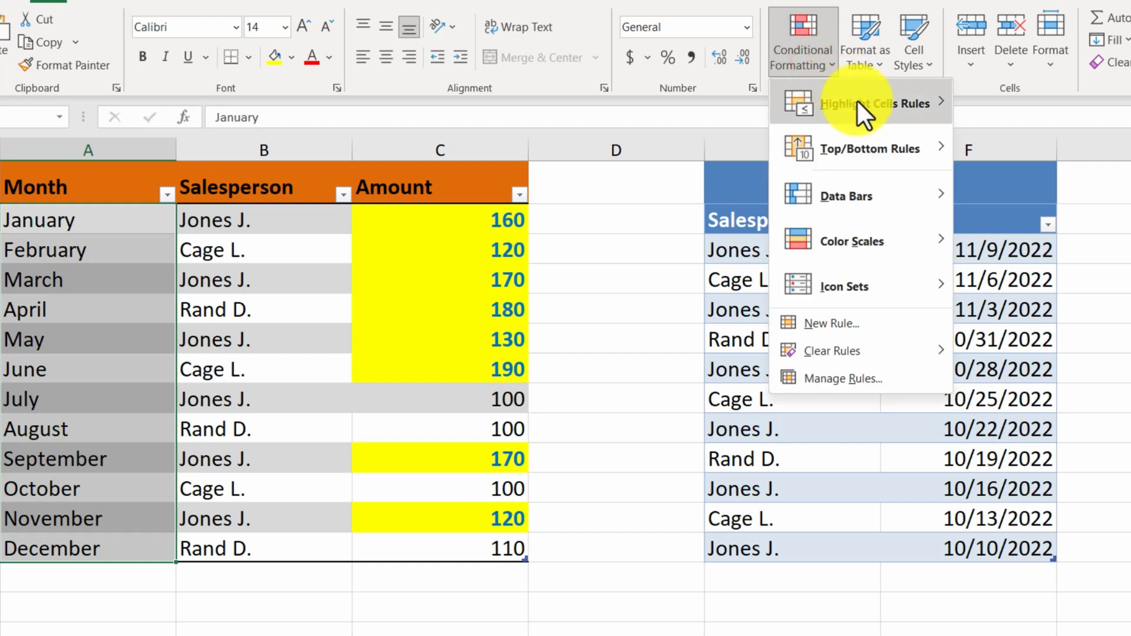
mouse_move(857, 99)
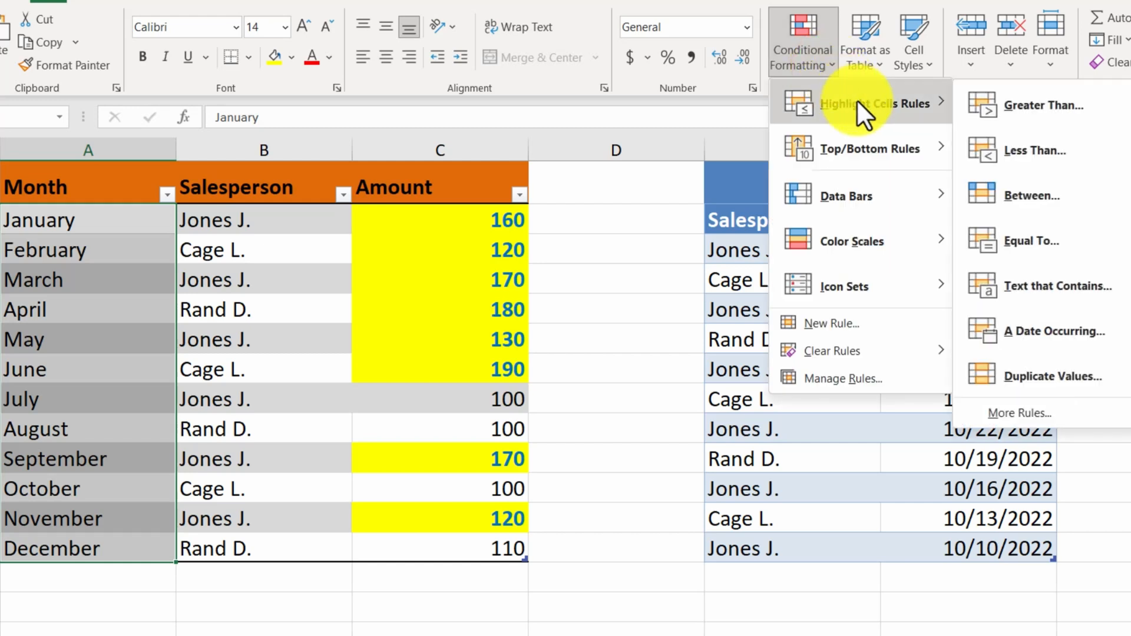
left_click(1038, 105)
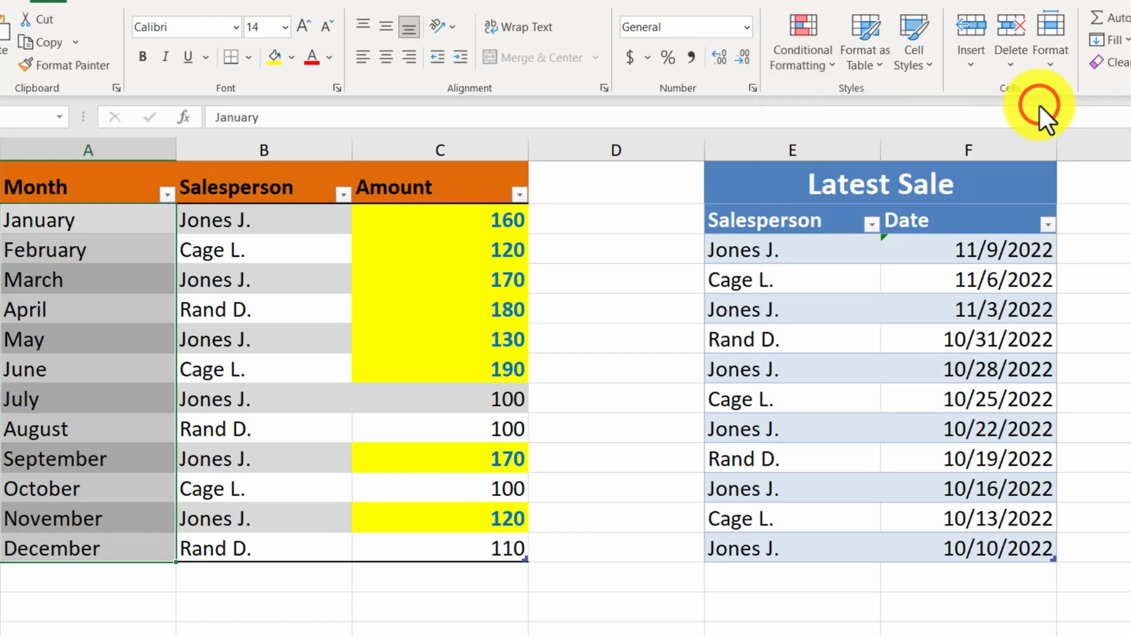
left_click(642, 331)
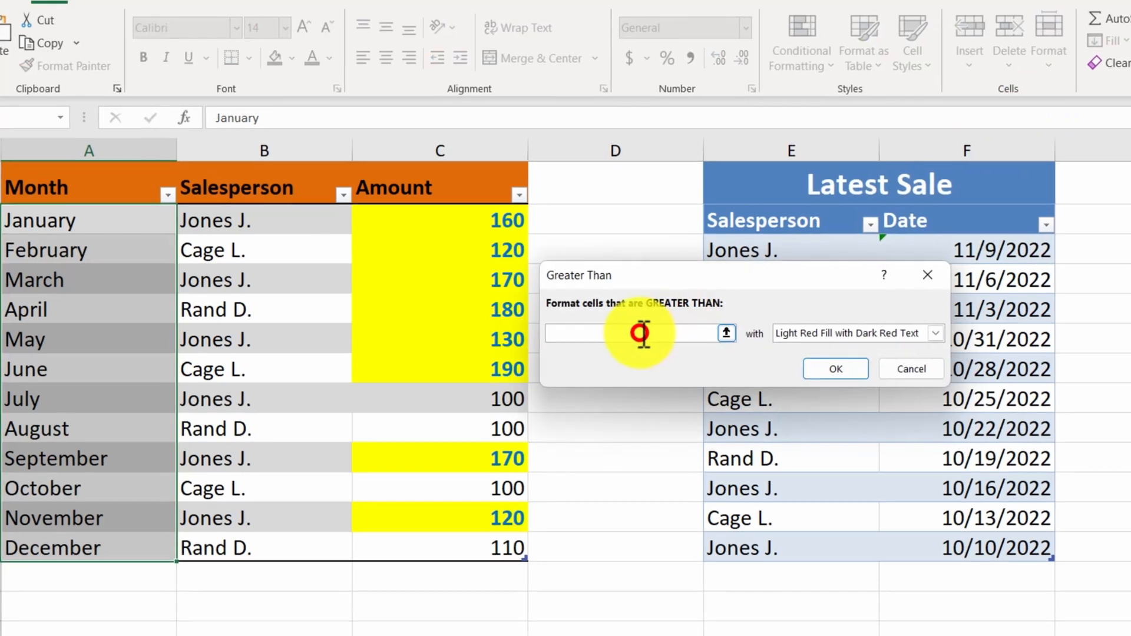
left_click(81, 422)
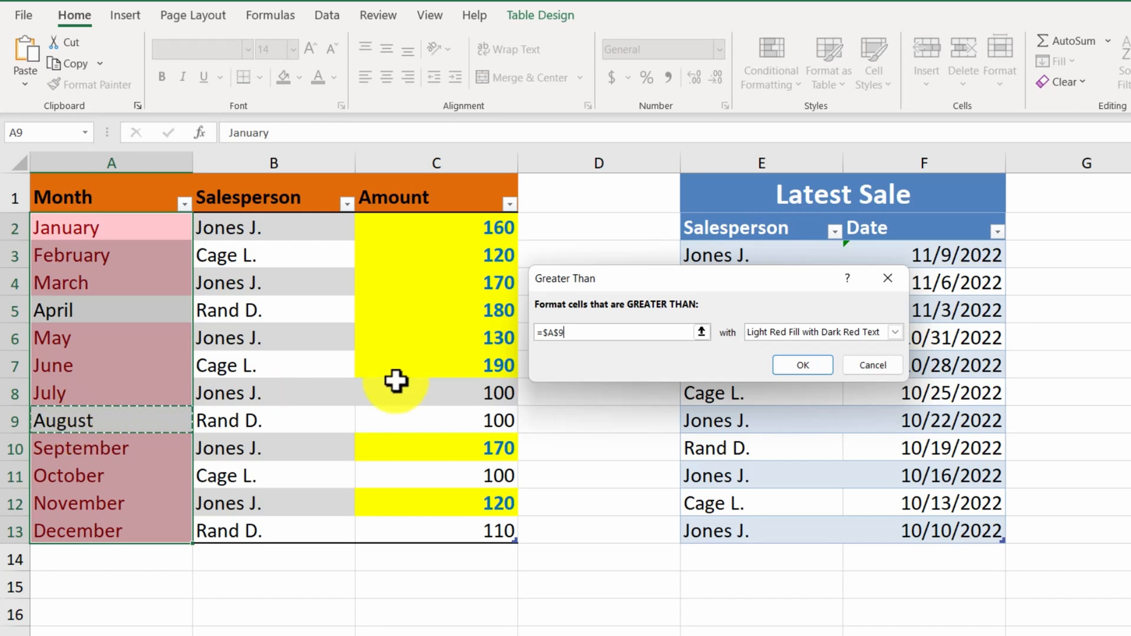
left_click(784, 368)
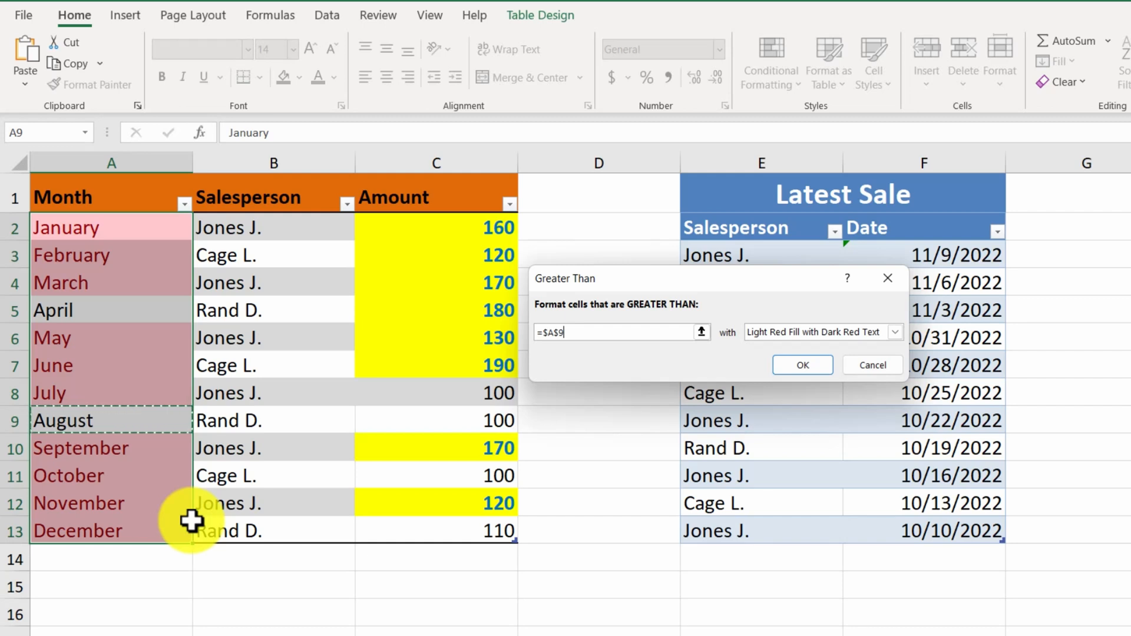
left_click(878, 366)
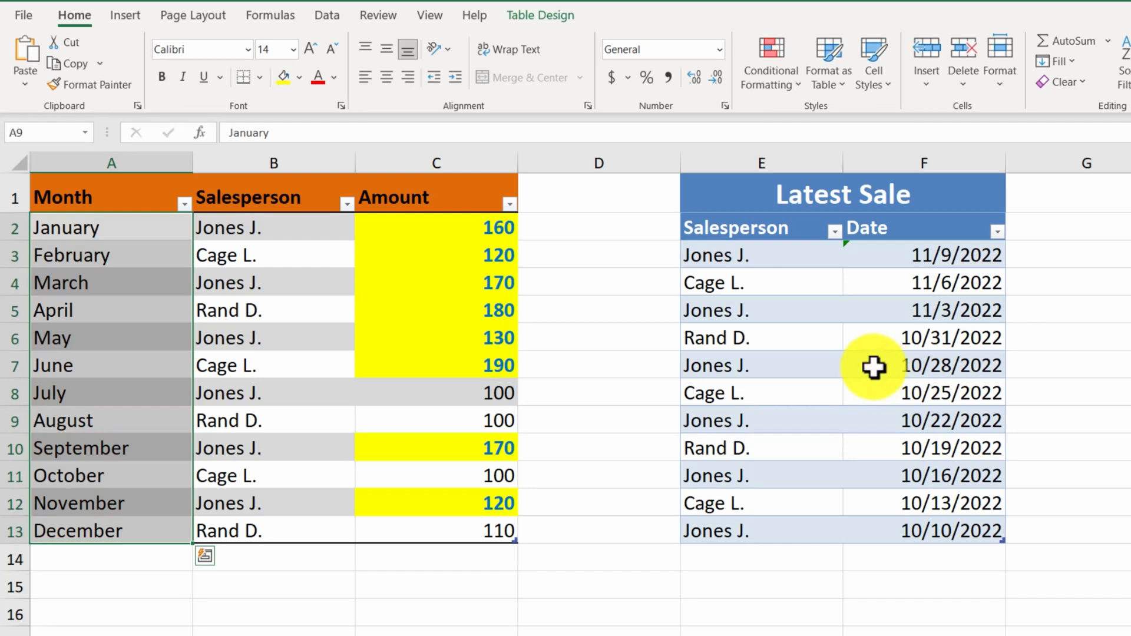
Apply a Text that Contains rule to the month names, highlighting the text "ember" with Light Red Fill with Dark Red Text.
left_click(783, 80)
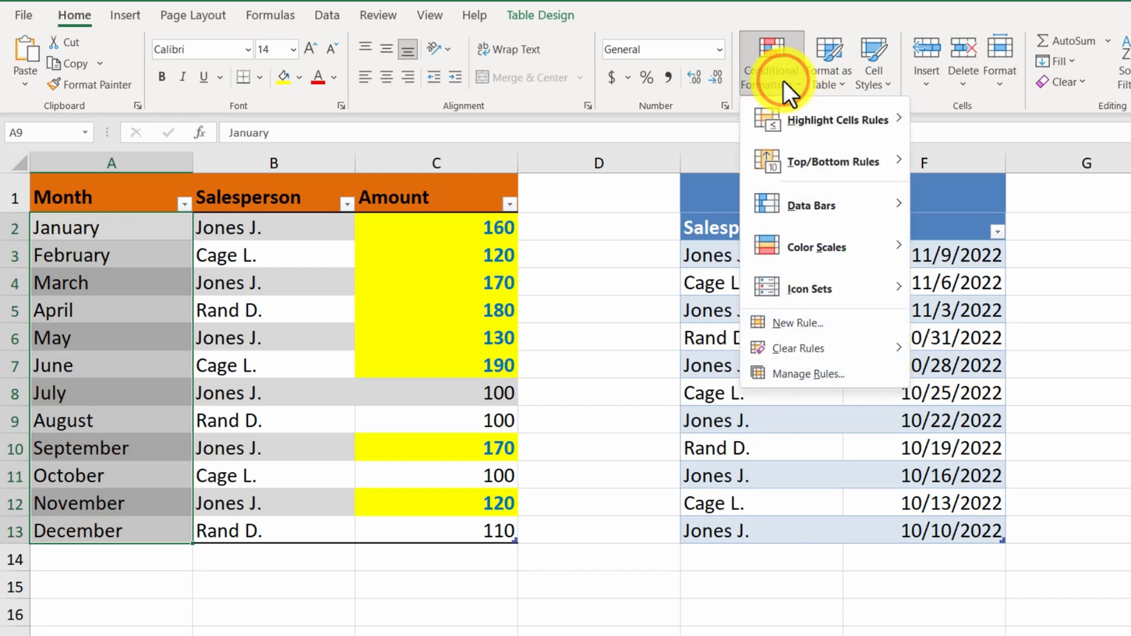
mouse_move(818, 118)
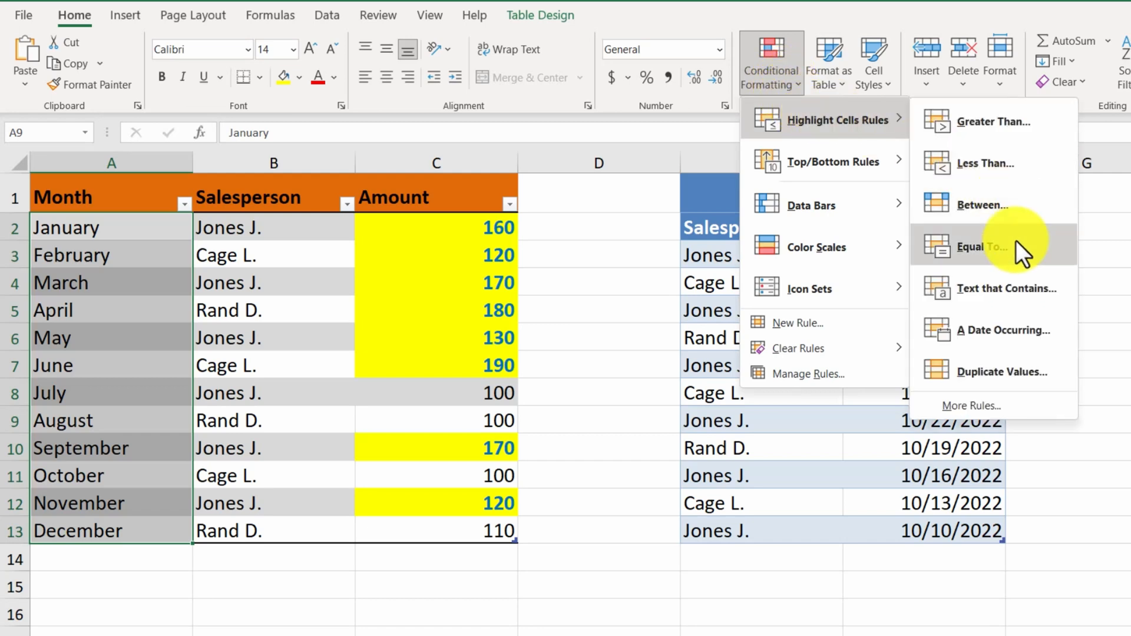
left_click(1005, 288)
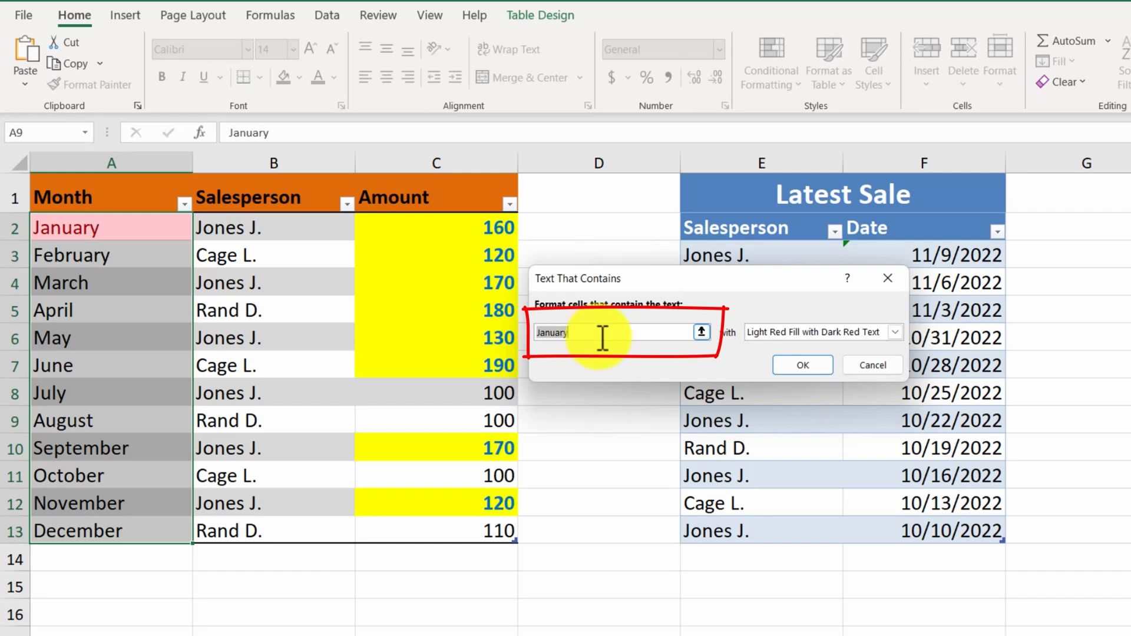
left_click_drag(584, 333, 526, 338)
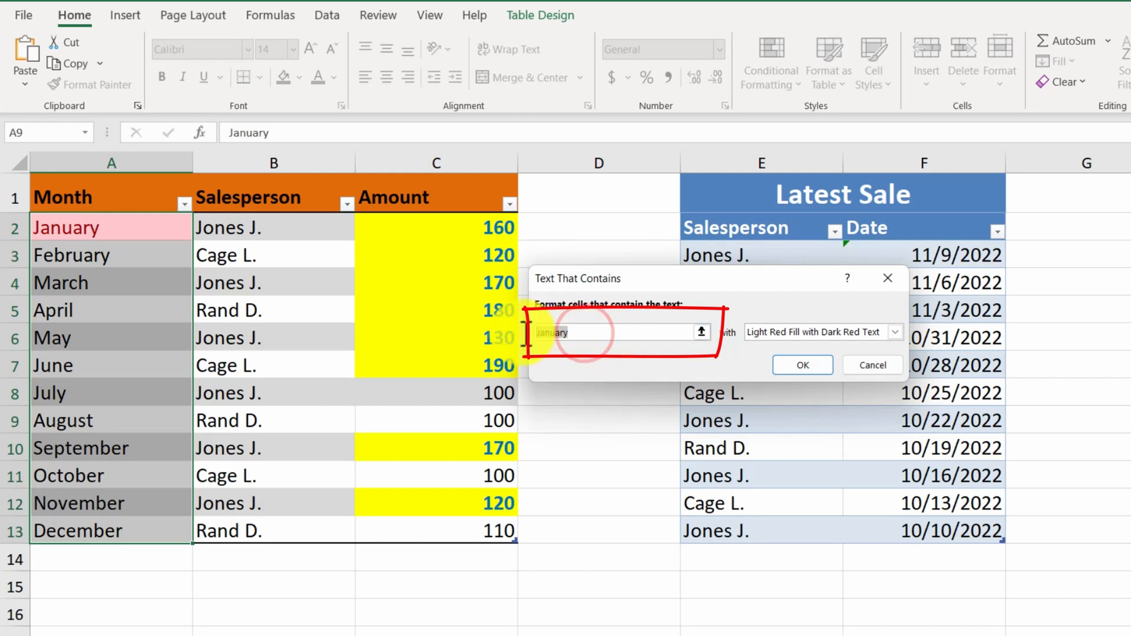
type("ember")
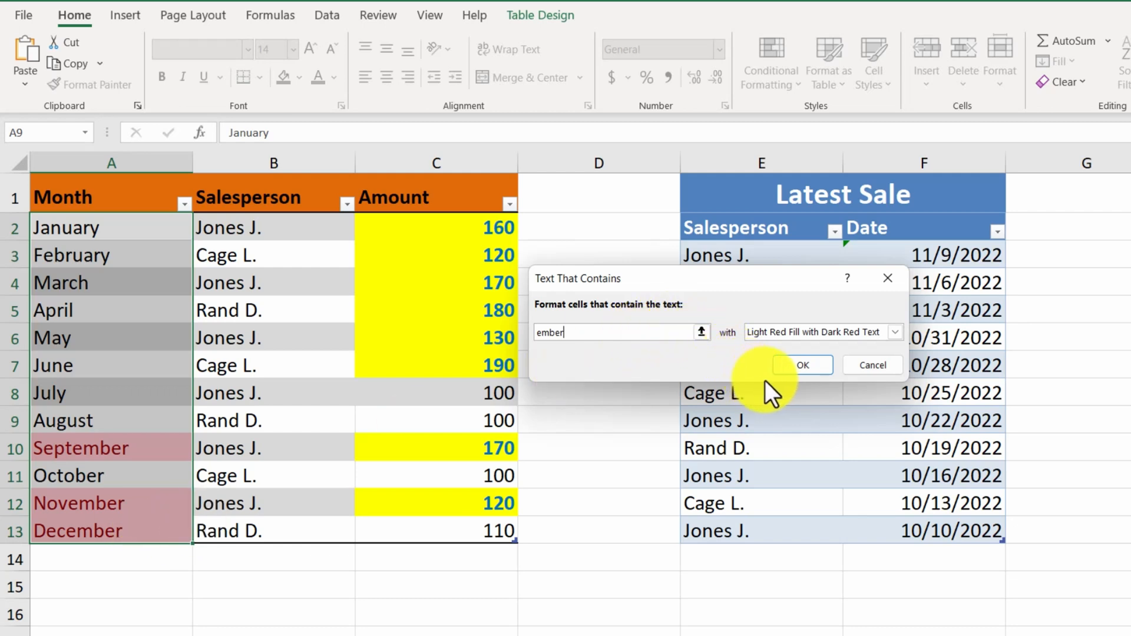
left_click(798, 366)
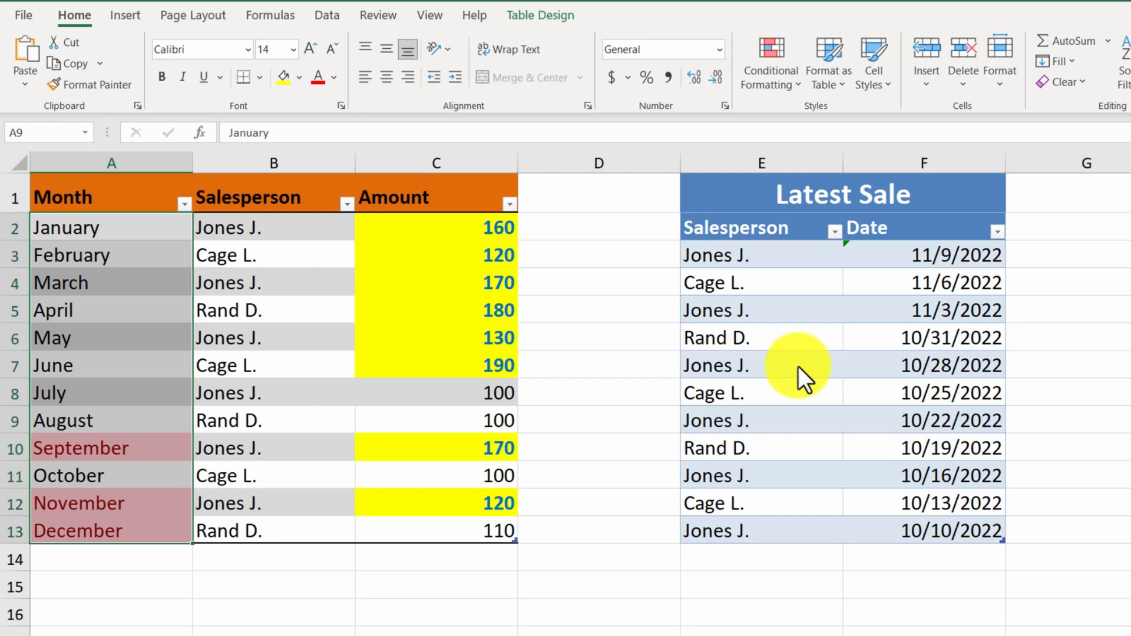
Try a Text that Contains rule for the text 2 on the Amount values in C2:C13, without applying it.
left_click_drag(465, 227, 469, 532)
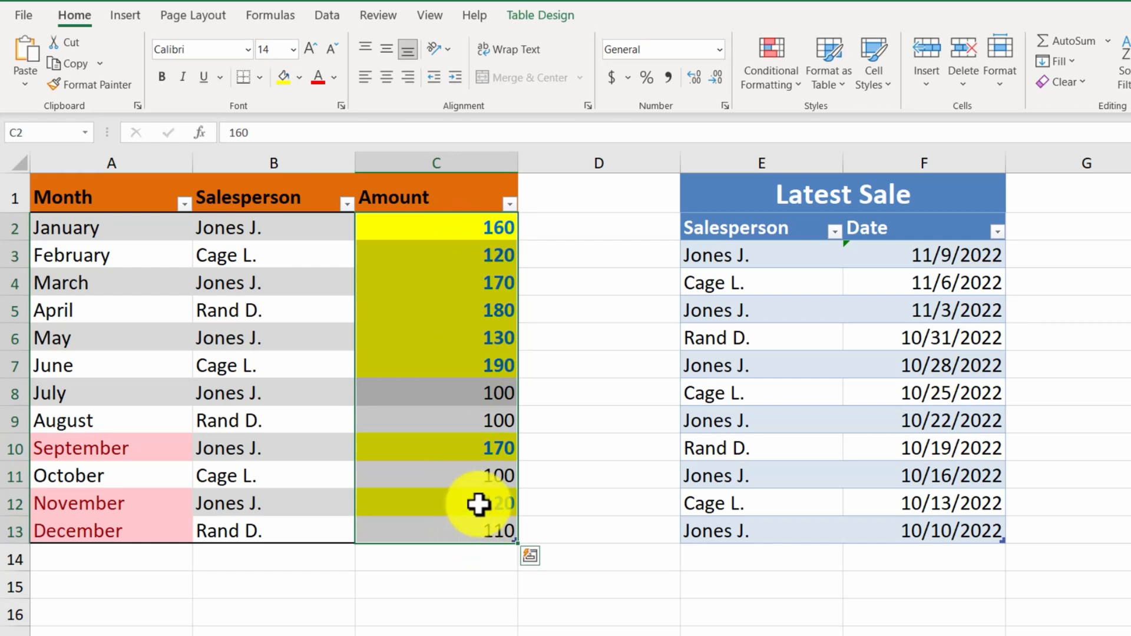
left_click(777, 88)
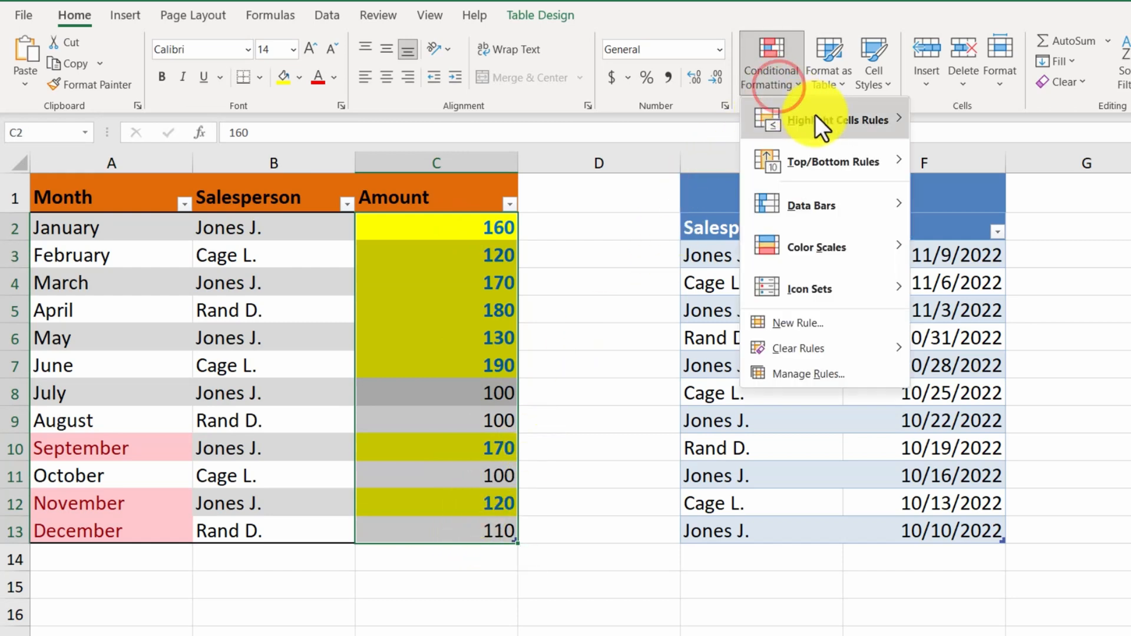
mouse_move(818, 118)
left_click(986, 288)
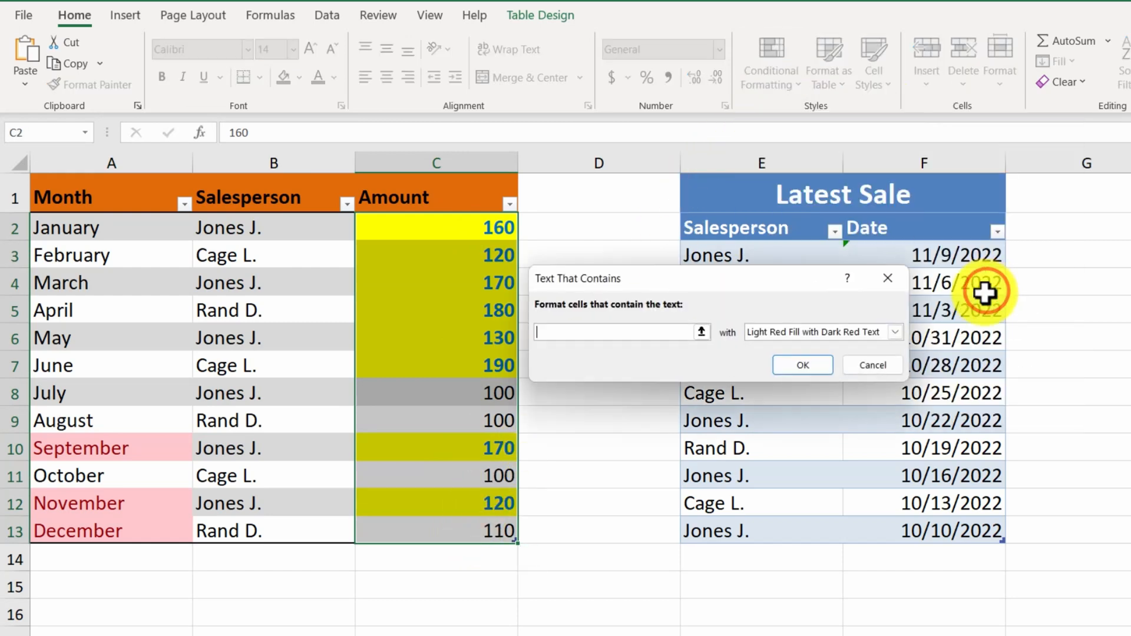
type("2")
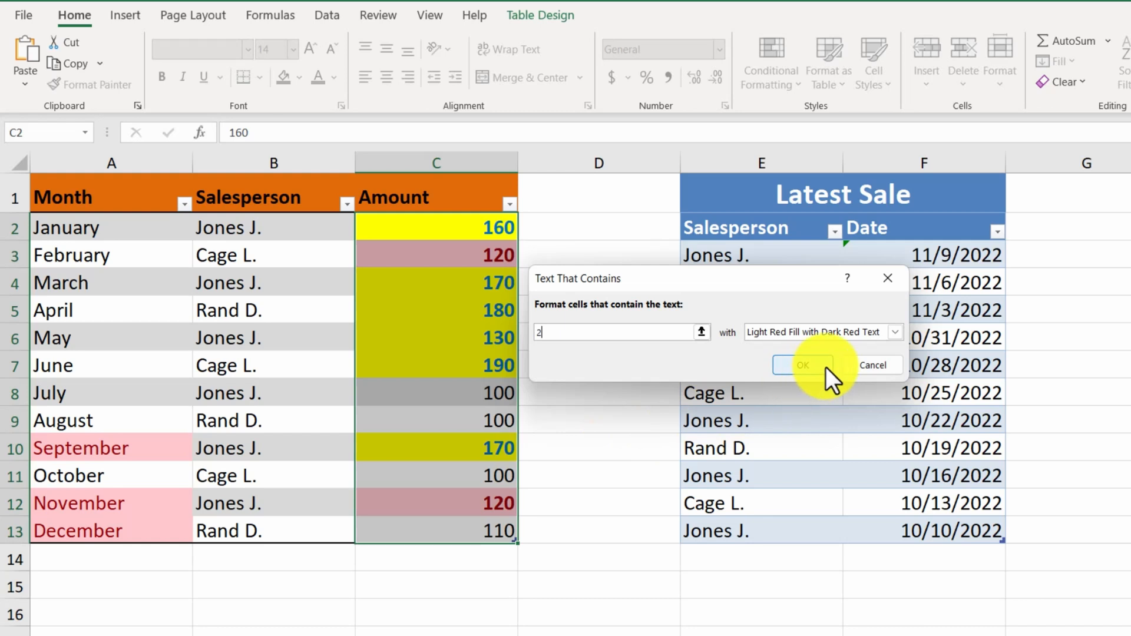
left_click(875, 361)
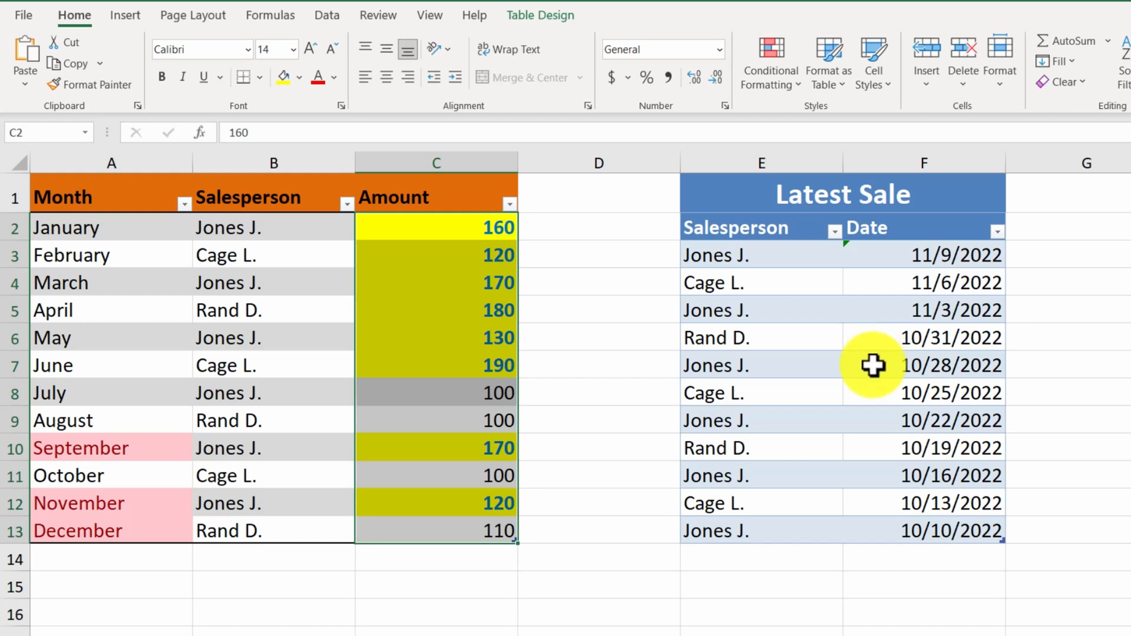
Start an A Date Occurring highlight rule for the Latest Sale dates in F3:F13.
left_click(946, 255)
left_click_drag(950, 384, 933, 531)
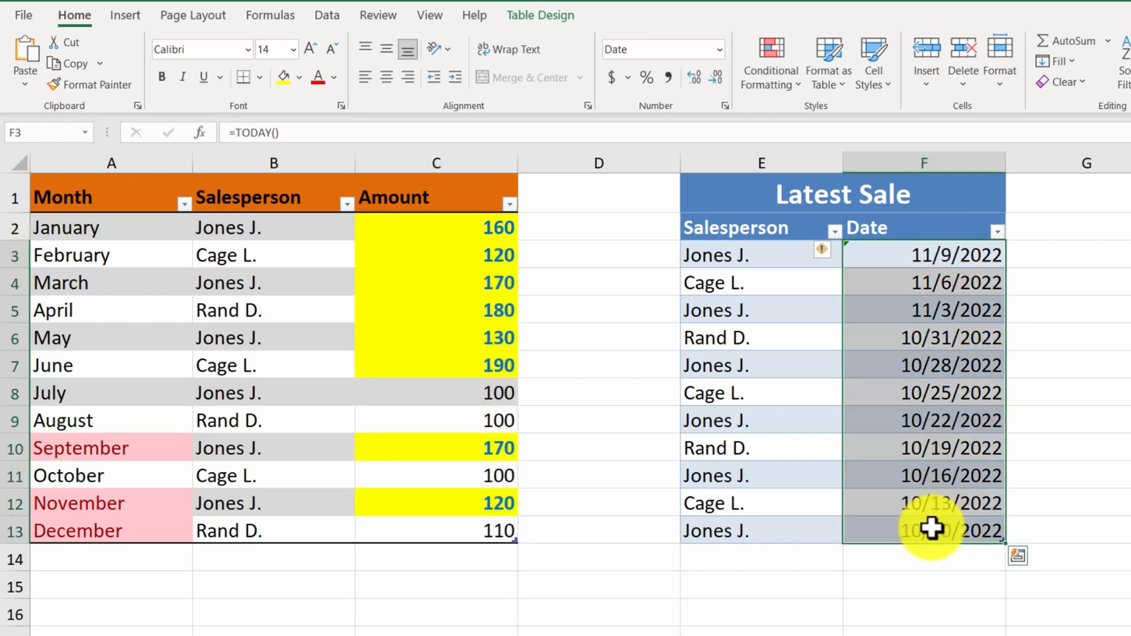
left_click(778, 77)
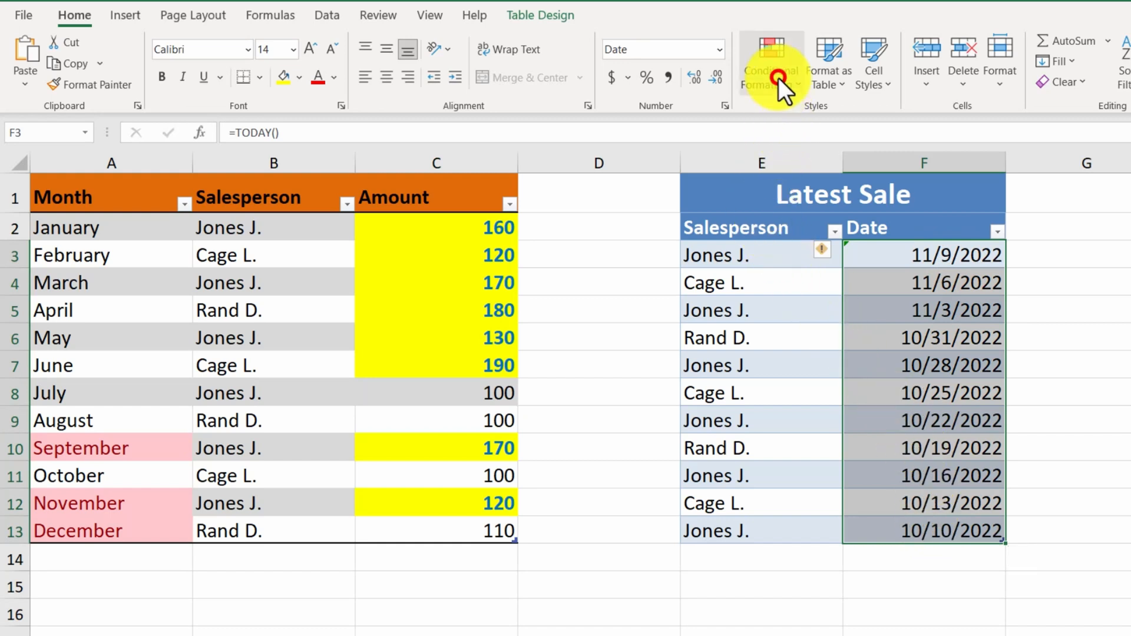
mouse_move(839, 118)
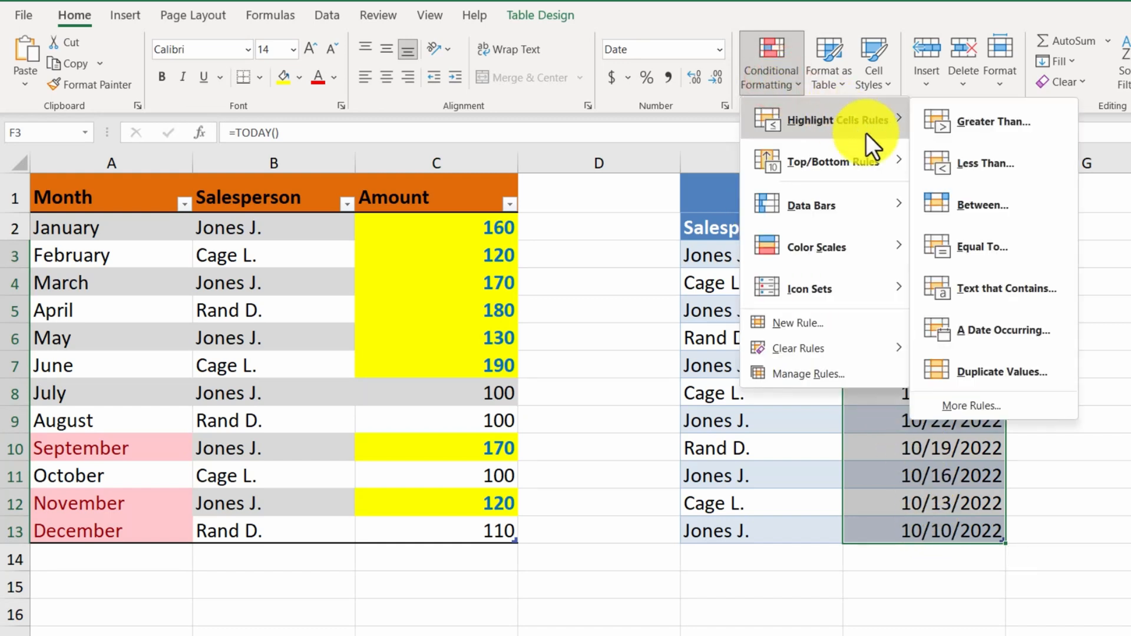
left_click(997, 329)
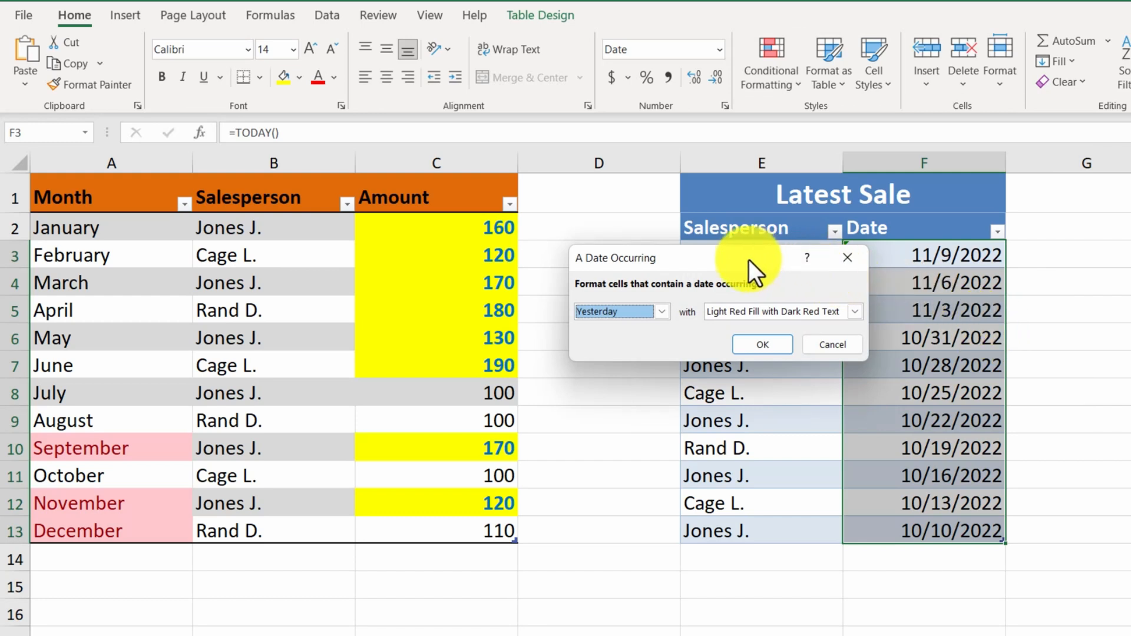
left_click_drag(748, 260, 726, 260)
Preview the date rule with the Yesterday, Today and Last week periods.
left_click(641, 315)
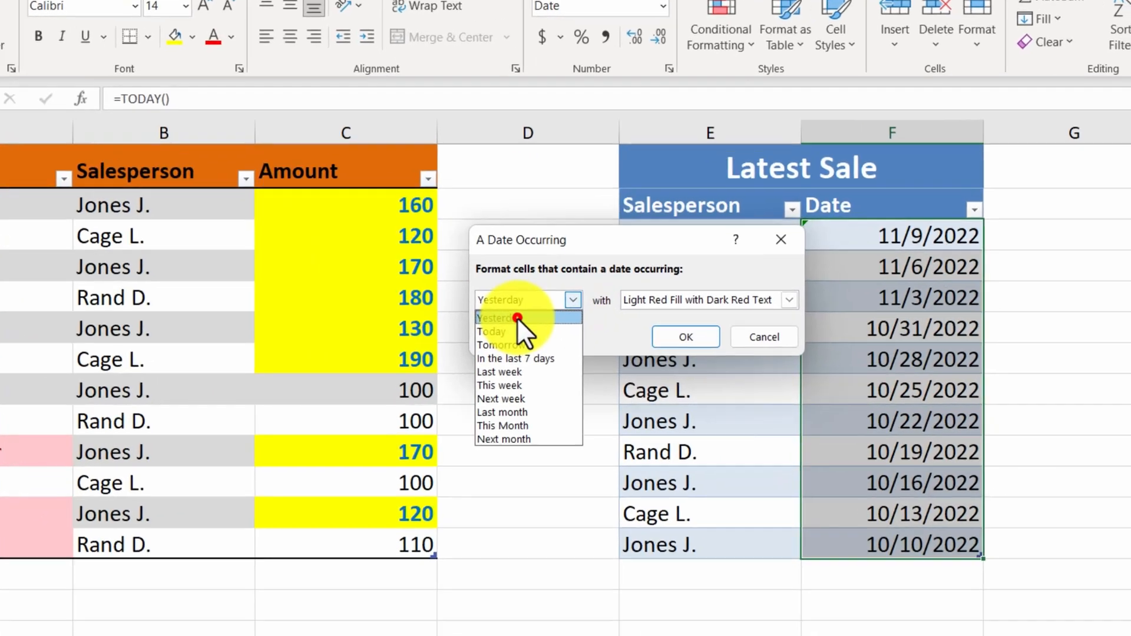
left_click(590, 329)
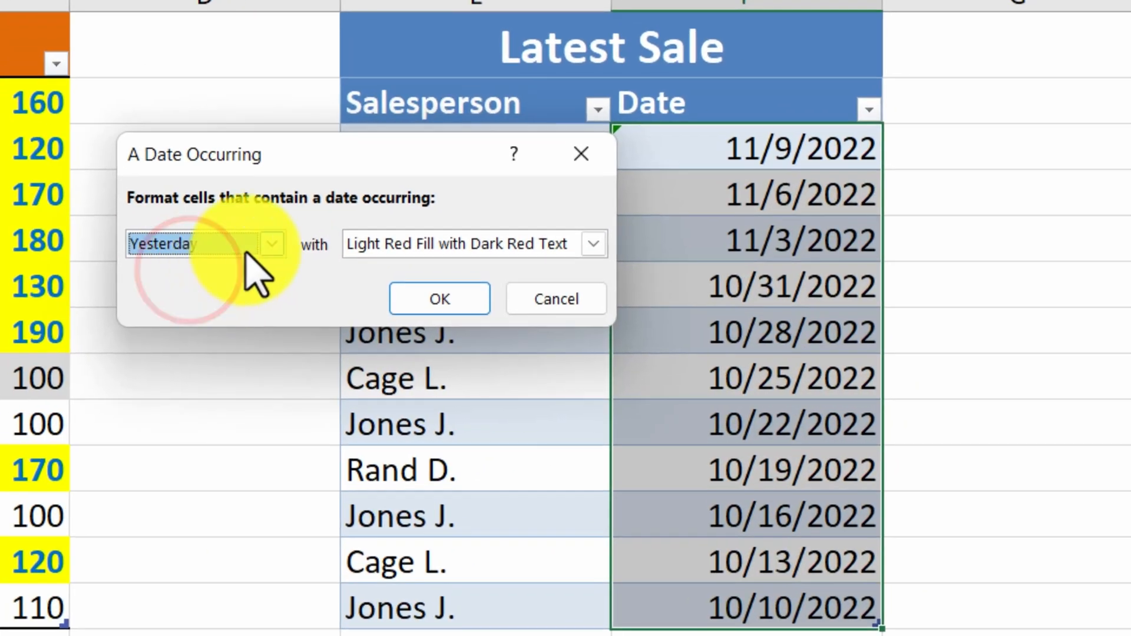
left_click(271, 244)
left_click(206, 291)
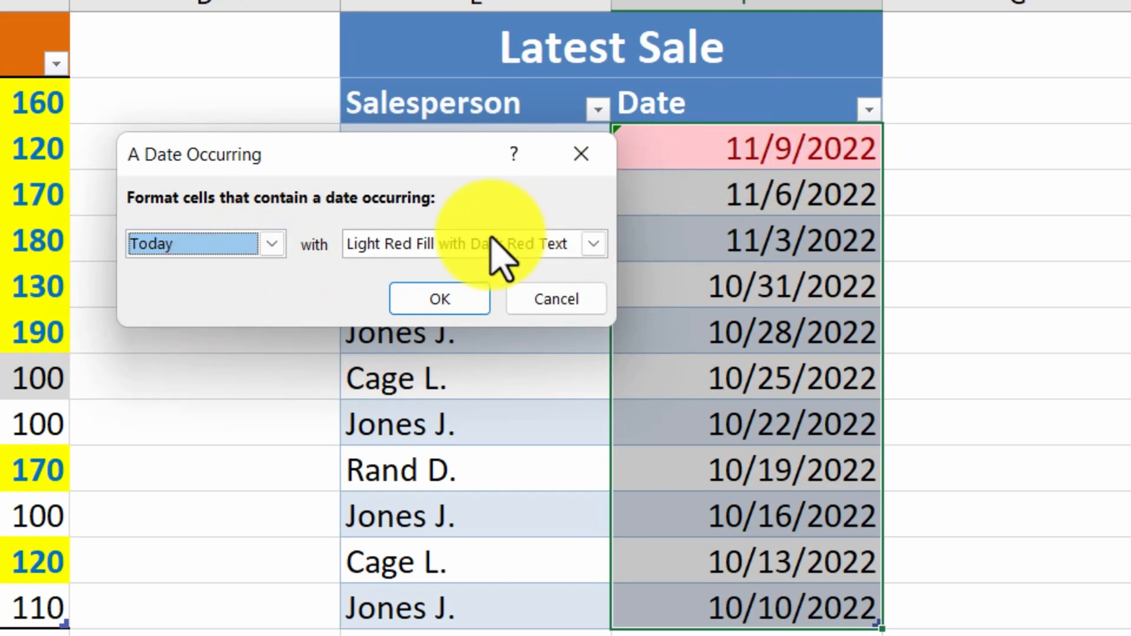
left_click(272, 244)
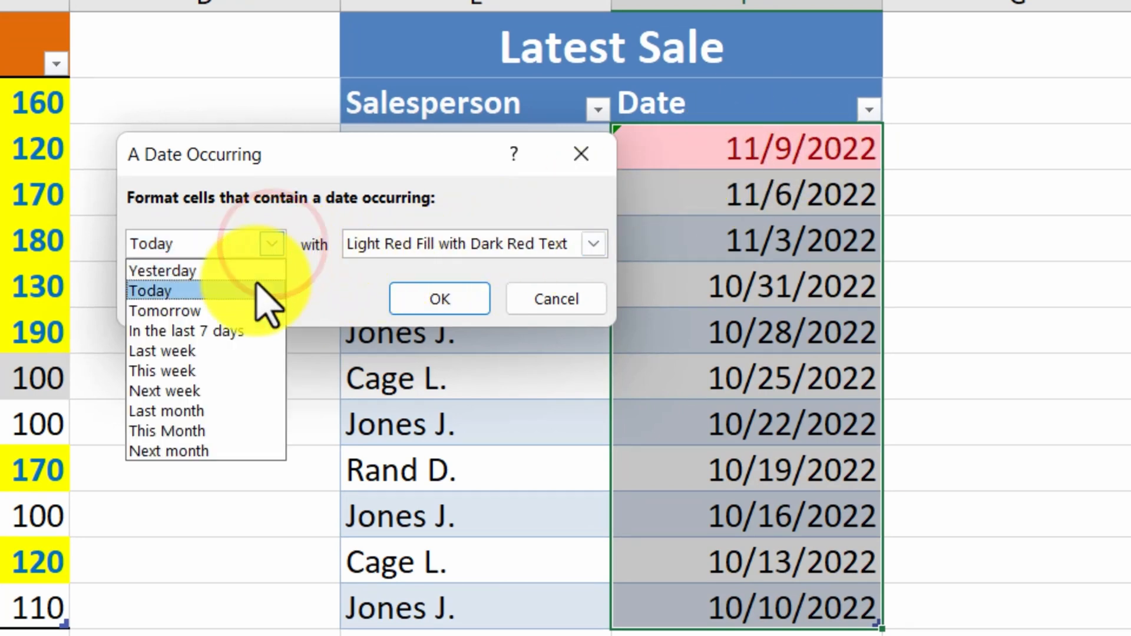
left_click(194, 350)
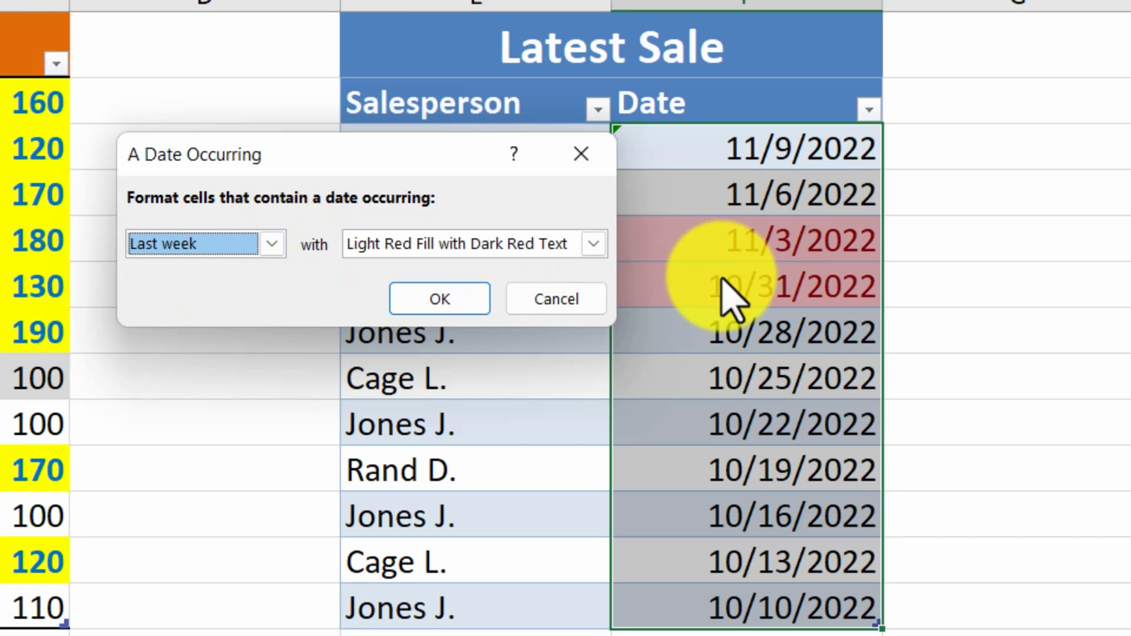
Set the date rule to Last month with Green Fill with Dark Green Text and apply it to the dates.
left_click(272, 244)
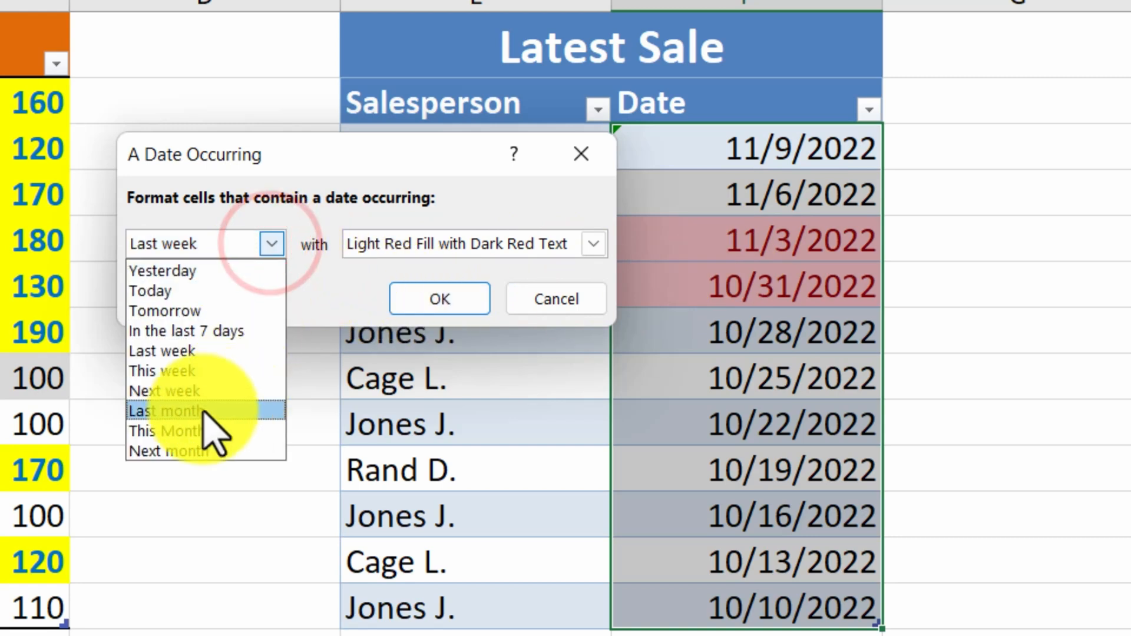
left_click(203, 411)
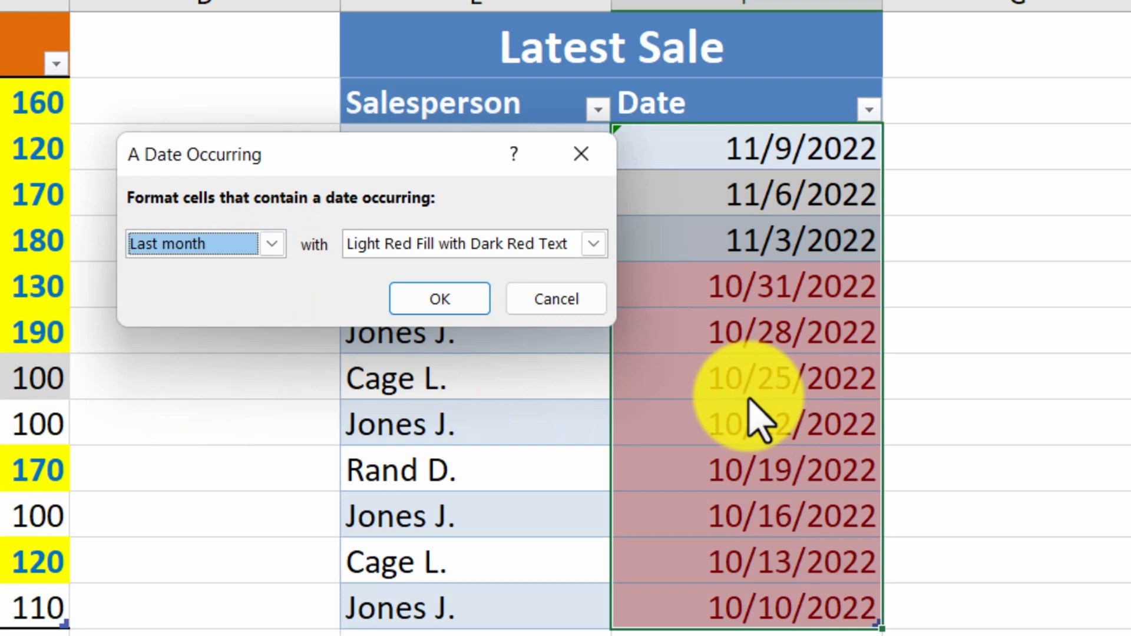
left_click(593, 243)
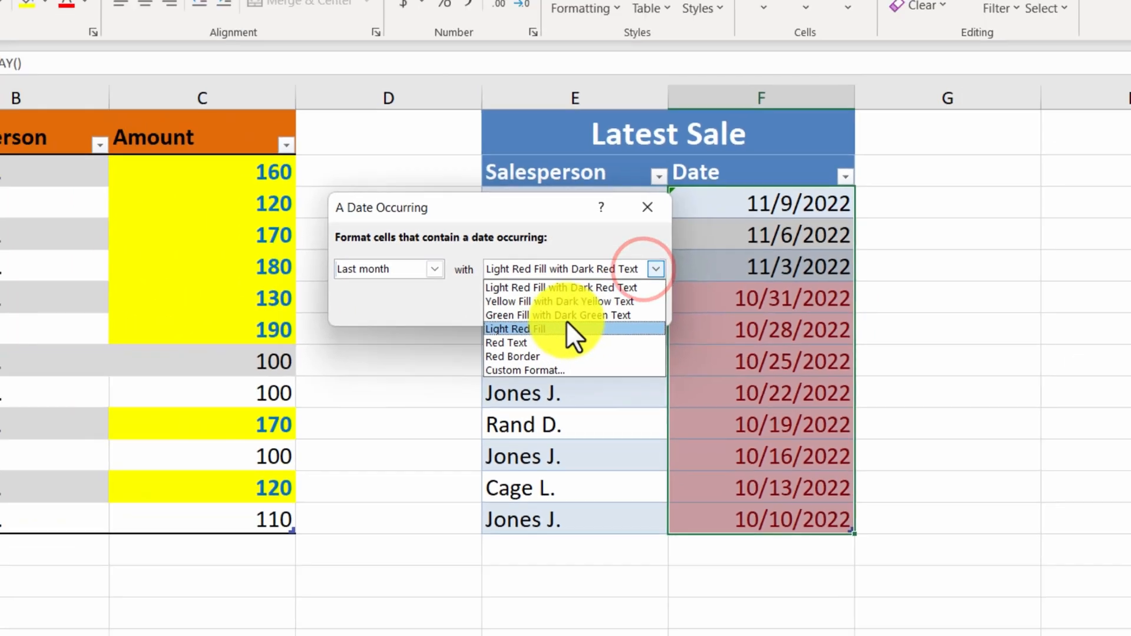
left_click(563, 315)
left_click(552, 306)
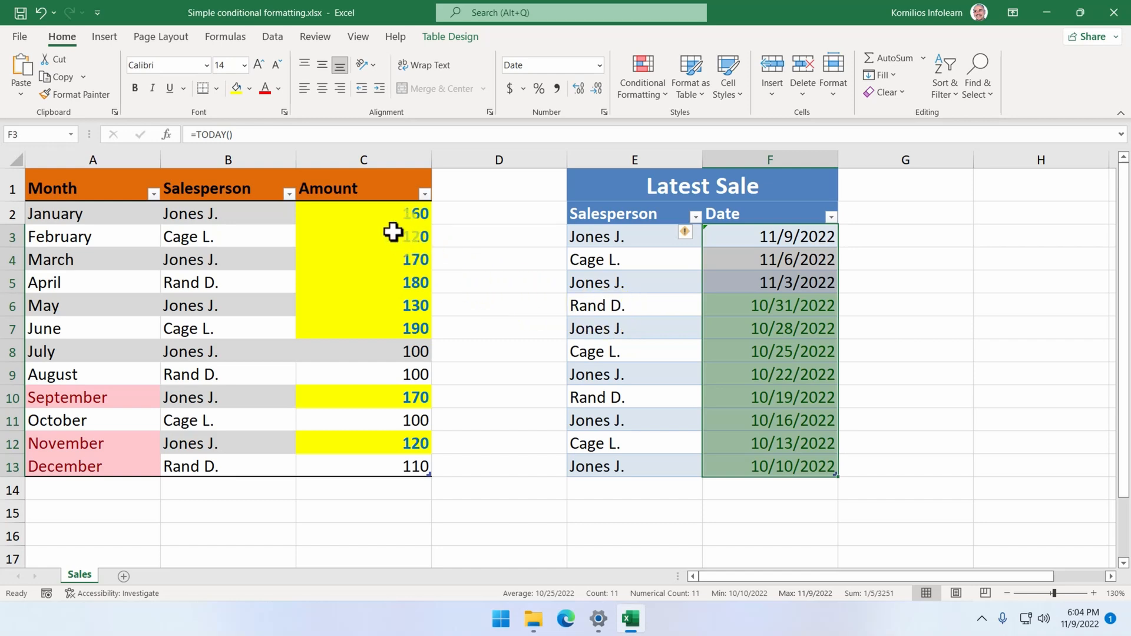
Preview a Duplicate Values rule on the Amount values in C2:C13 for both Duplicate and Unique values, without applying it.
left_click_drag(372, 207, 360, 464)
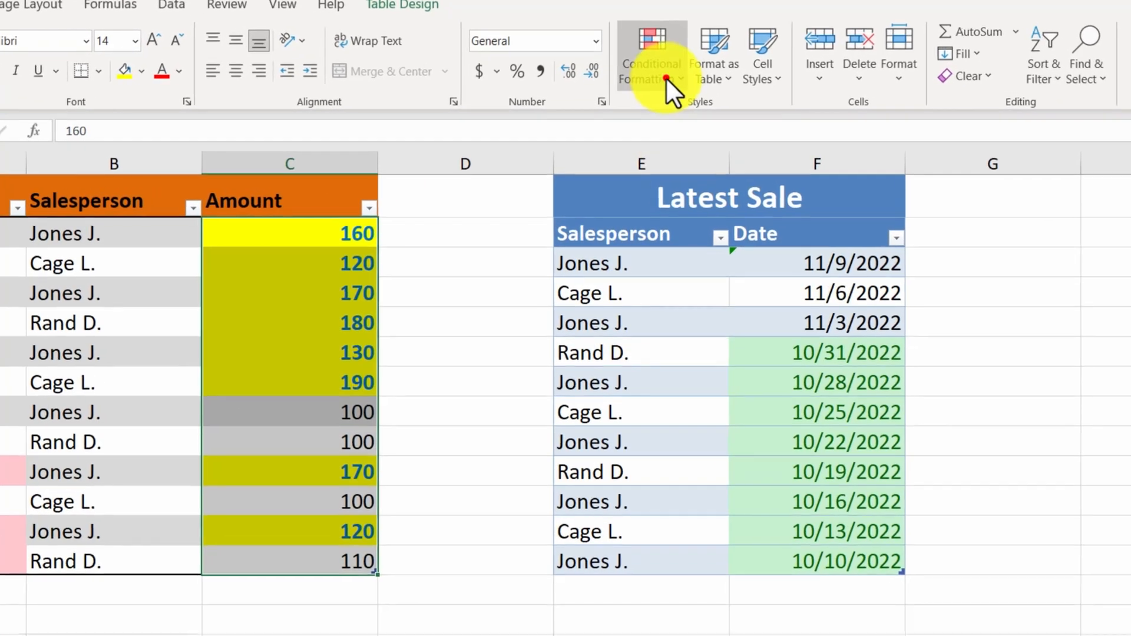
left_click(652, 93)
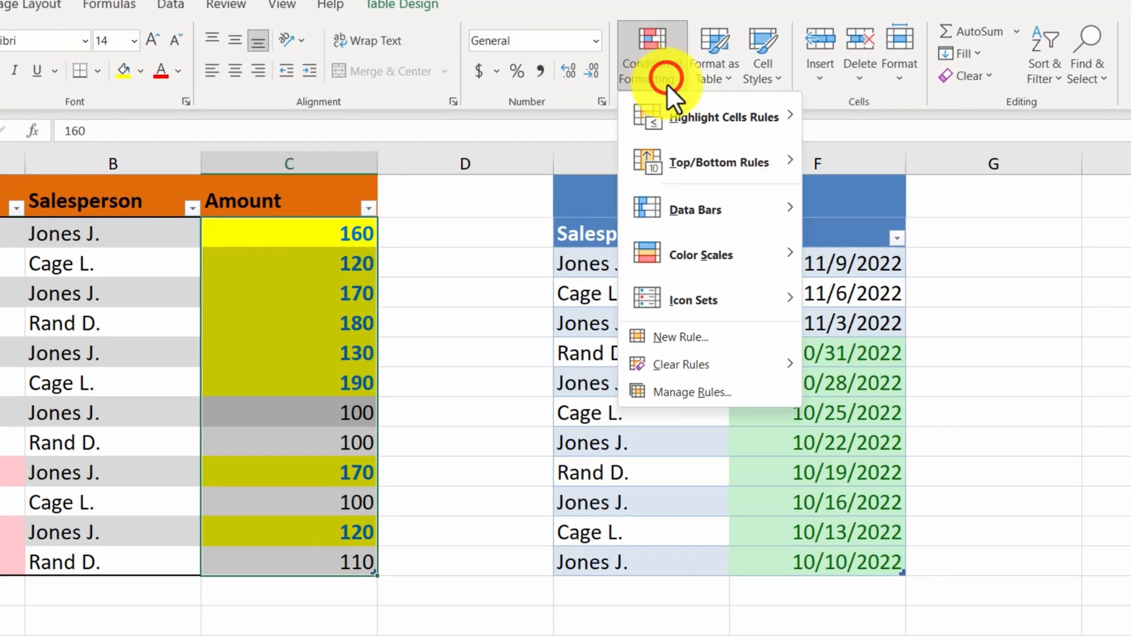
mouse_move(715, 107)
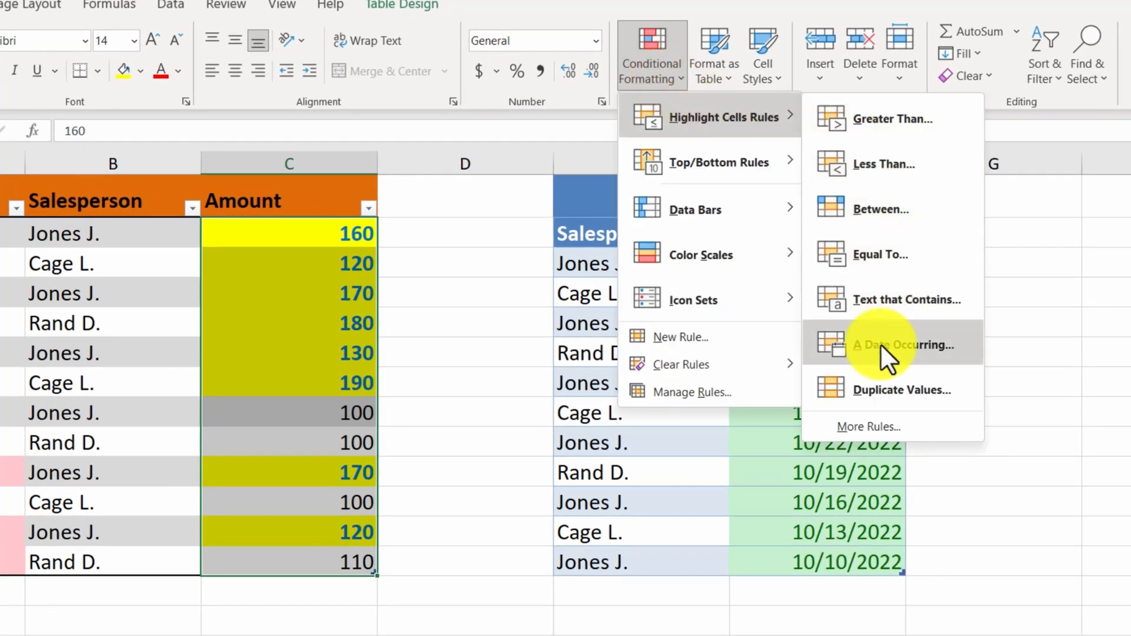
left_click(881, 387)
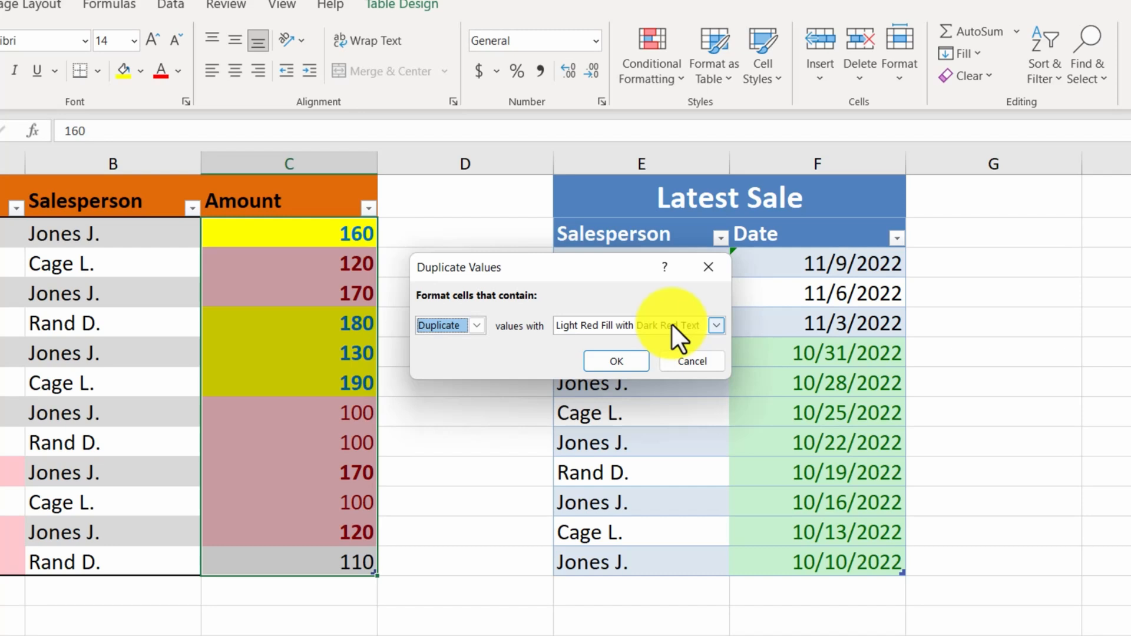
left_click(477, 325)
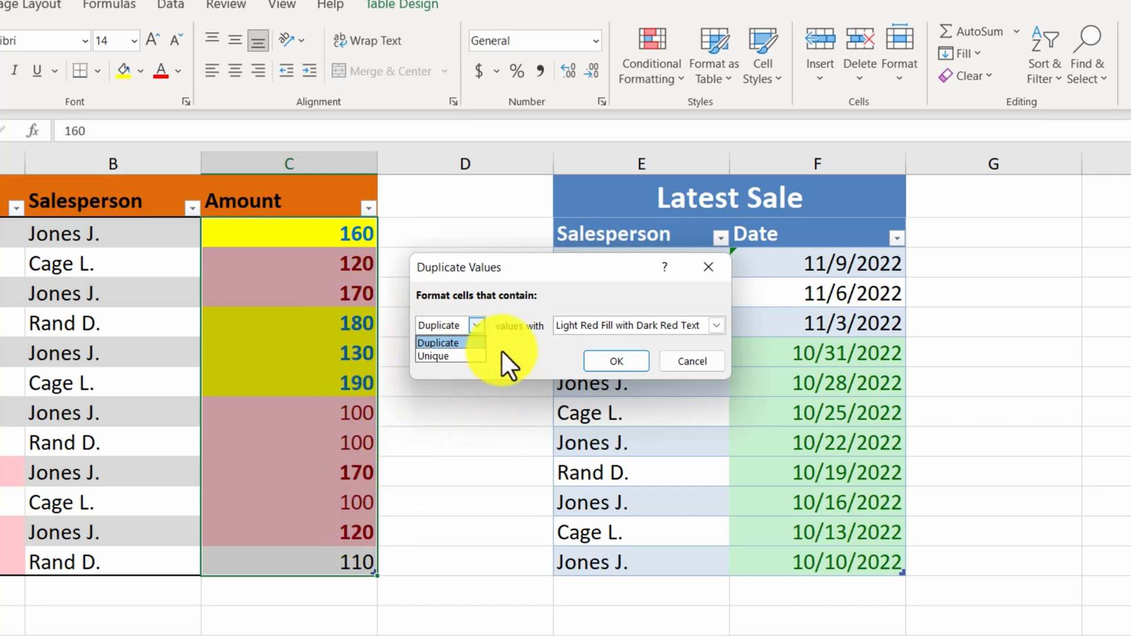
left_click(440, 352)
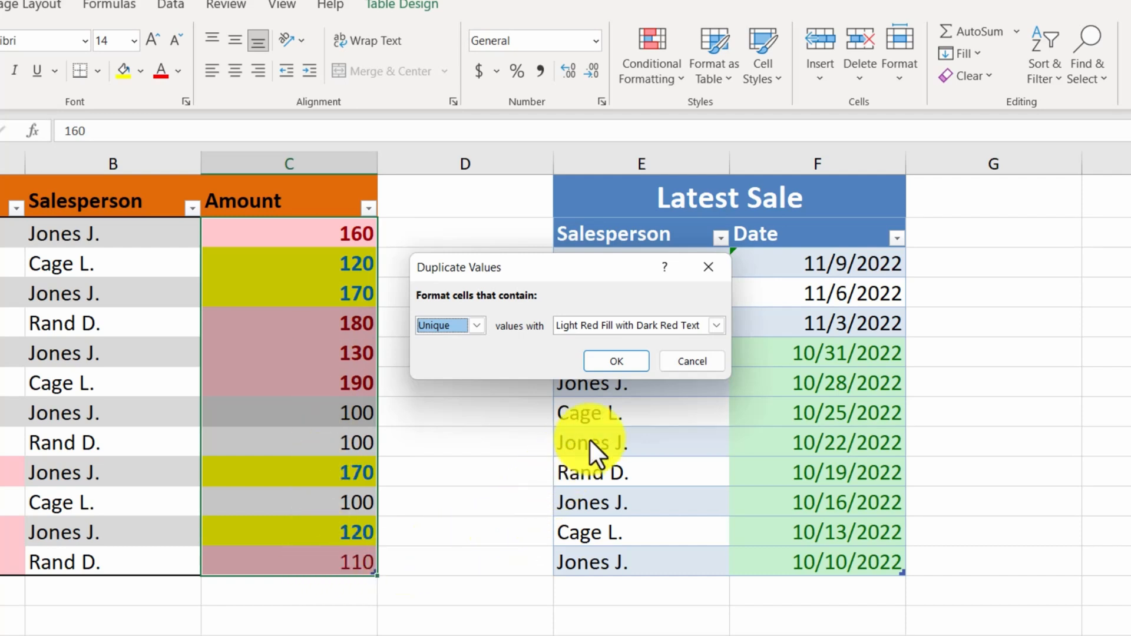
left_click(686, 360)
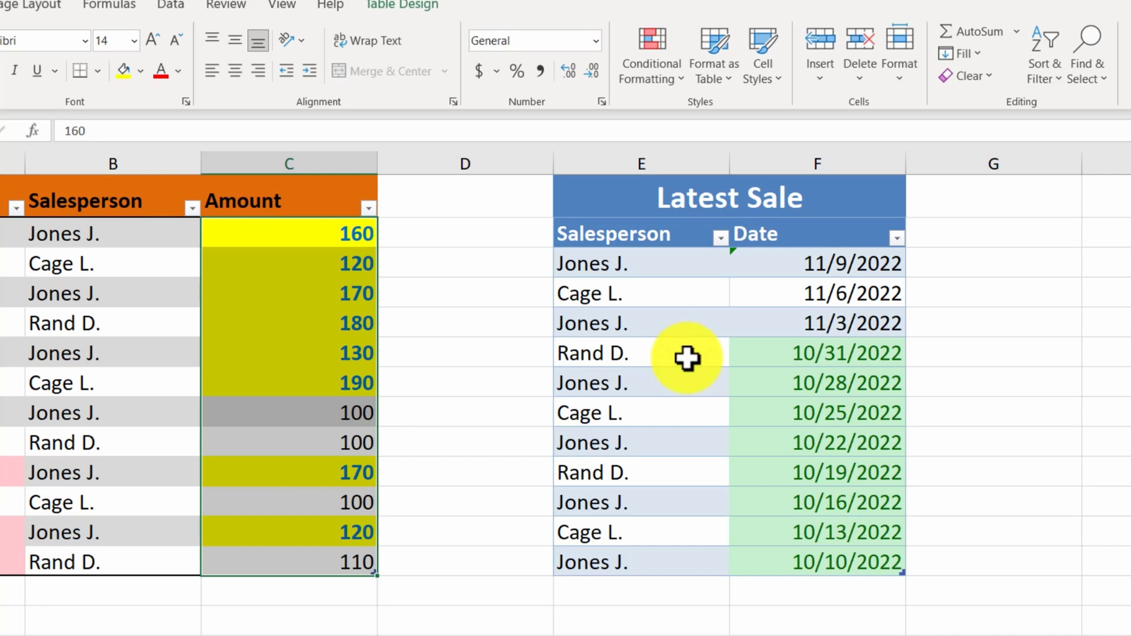
Examine the New Formatting Rule options offered through More Rules for highlighting the Amount cells, without creating a rule.
left_click(677, 76)
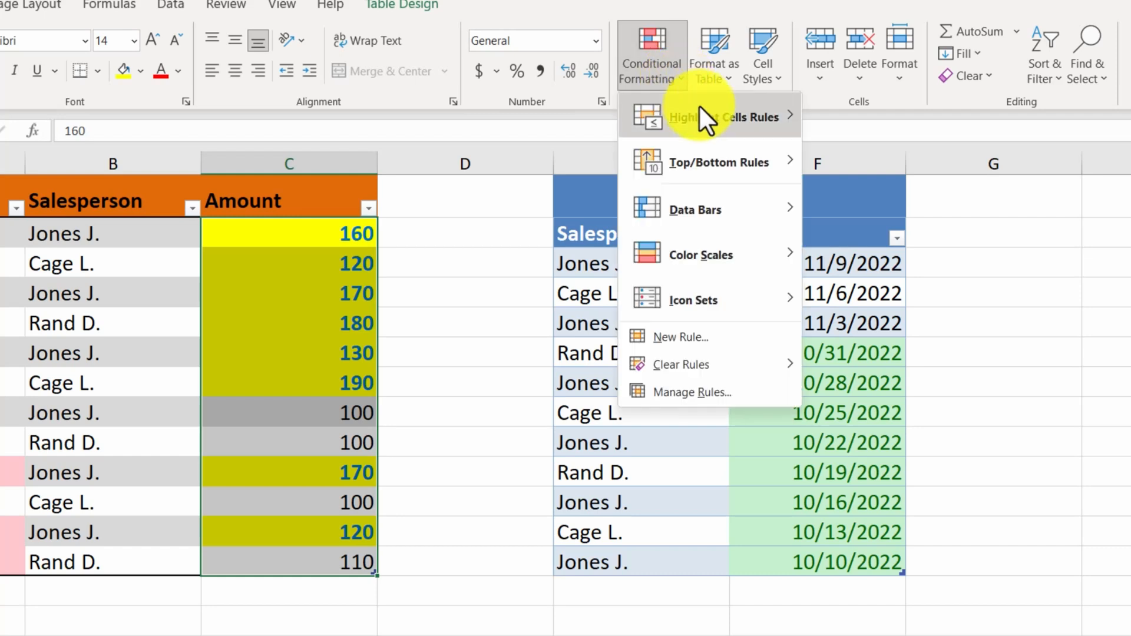
mouse_move(722, 117)
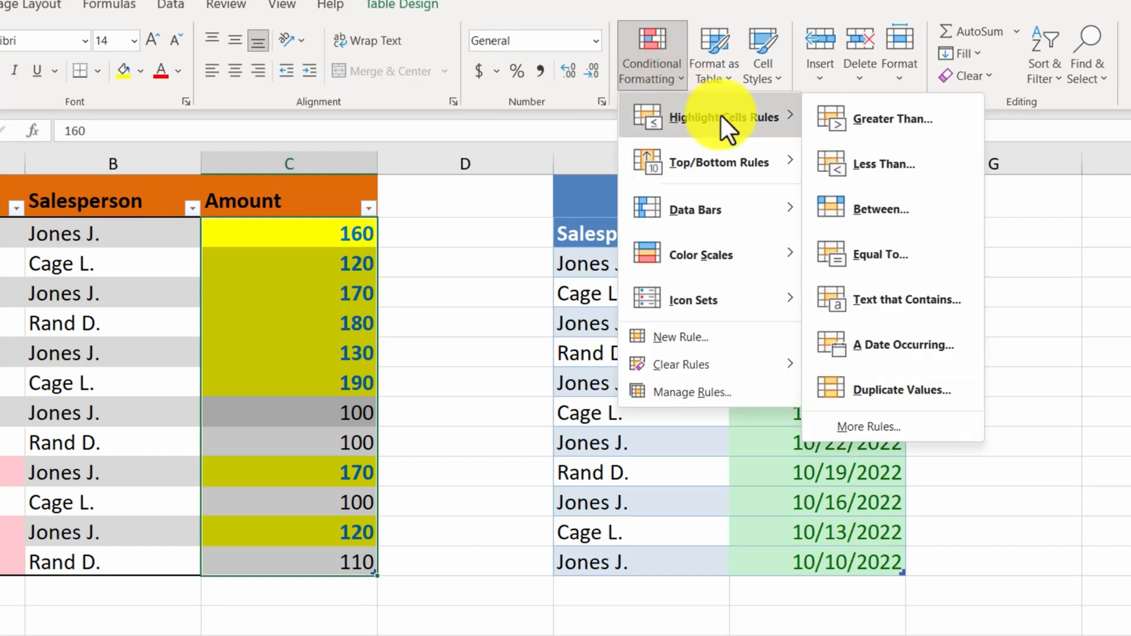
left_click(899, 424)
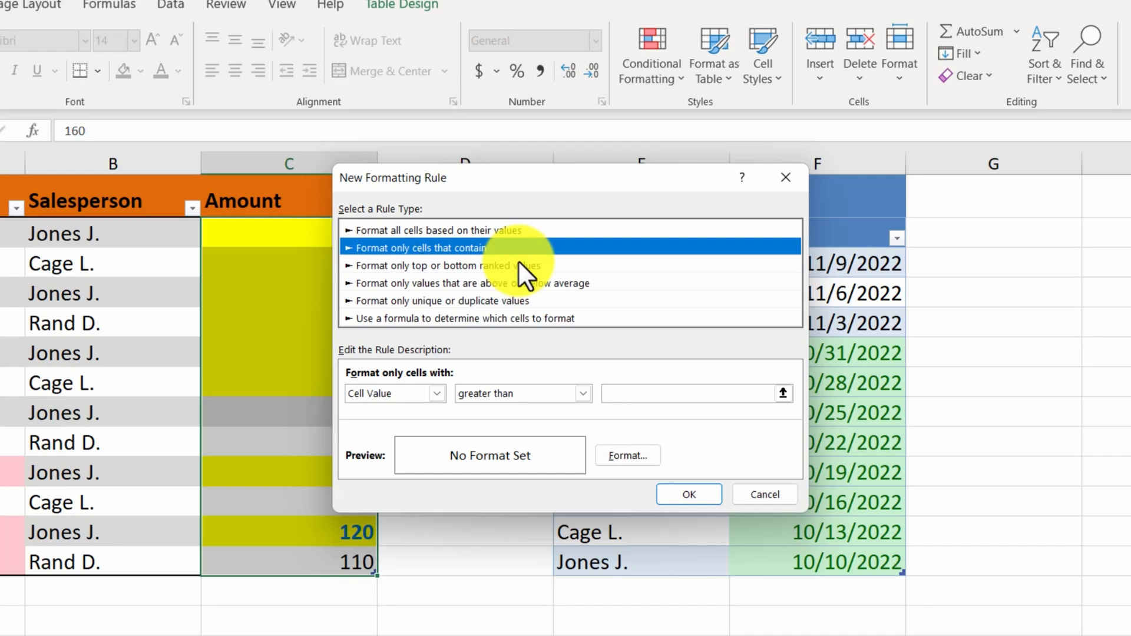
left_click(760, 497)
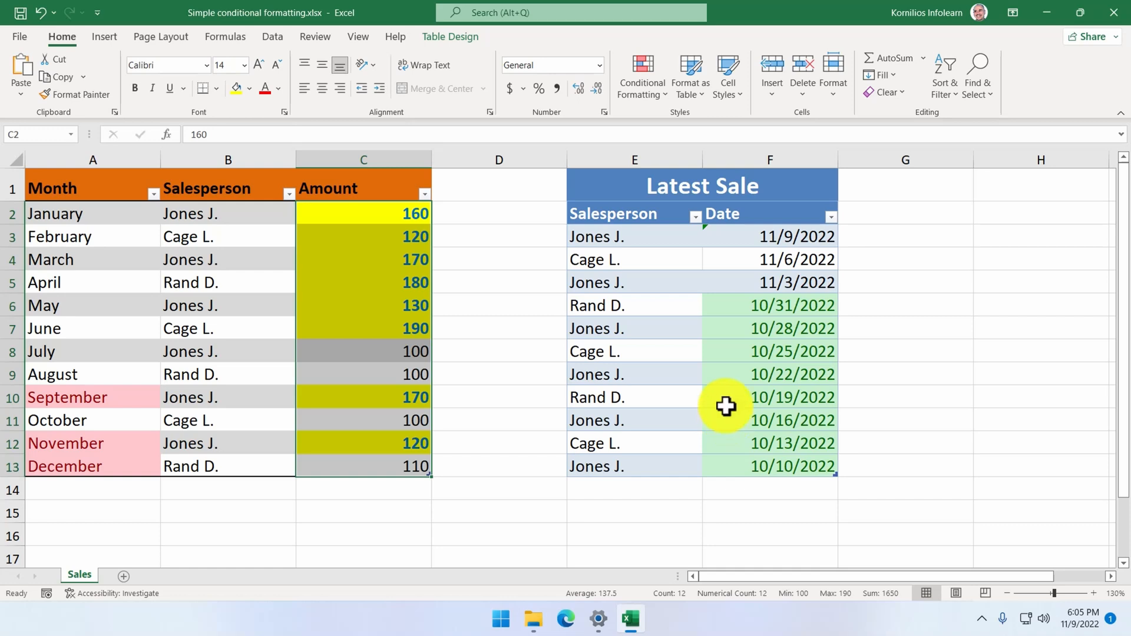
Clear the conditional formatting rules from the entire sheet.
left_click(659, 94)
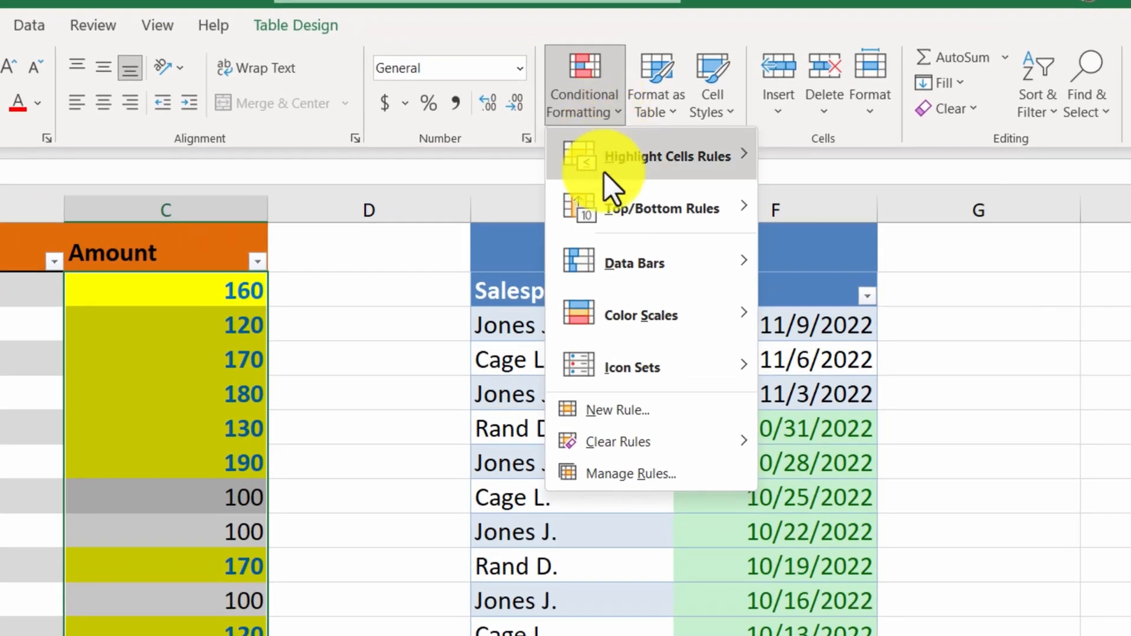
mouse_move(624, 442)
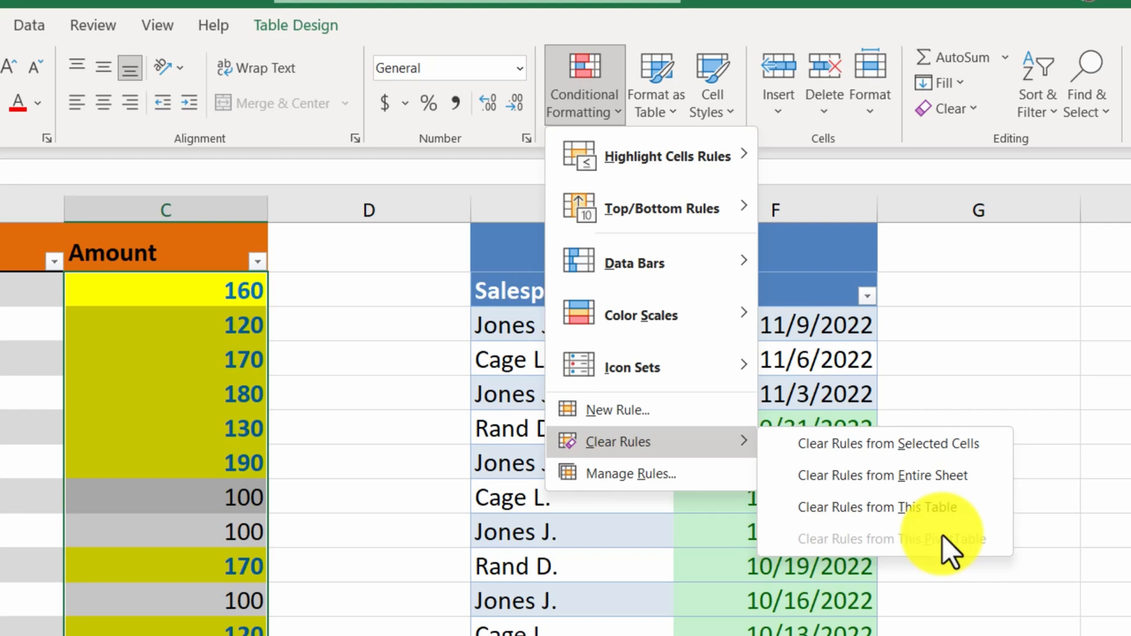
left_click(949, 481)
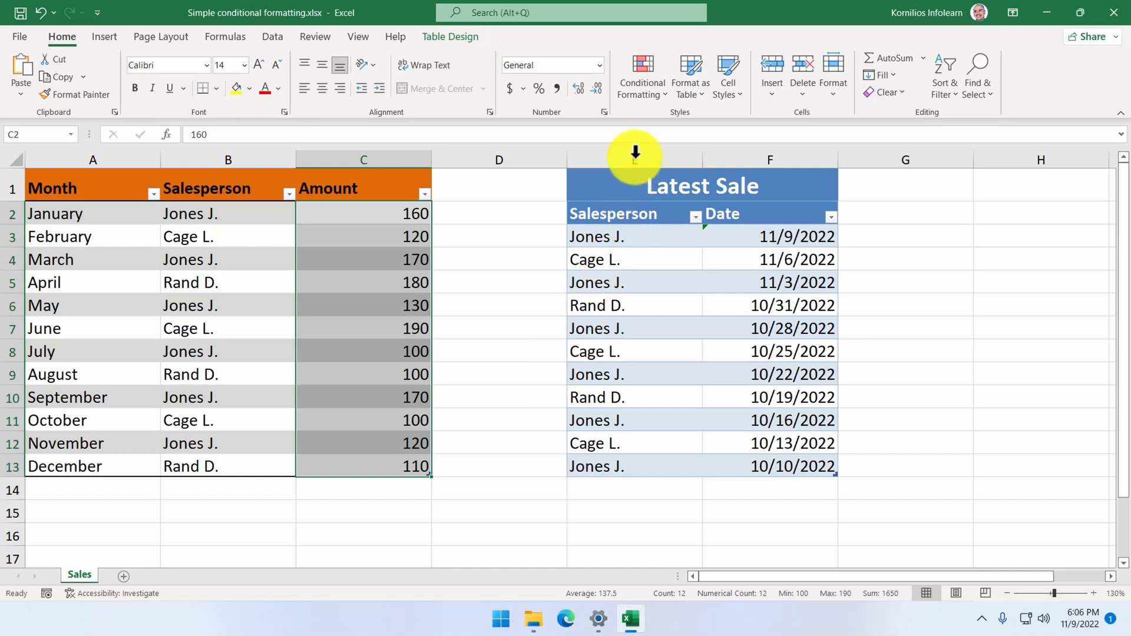
Apply a Top 10 Items rule to the Amount values, set to the top 3 with Light Red Fill with Dark Red Text.
left_click(648, 91)
mouse_move(707, 158)
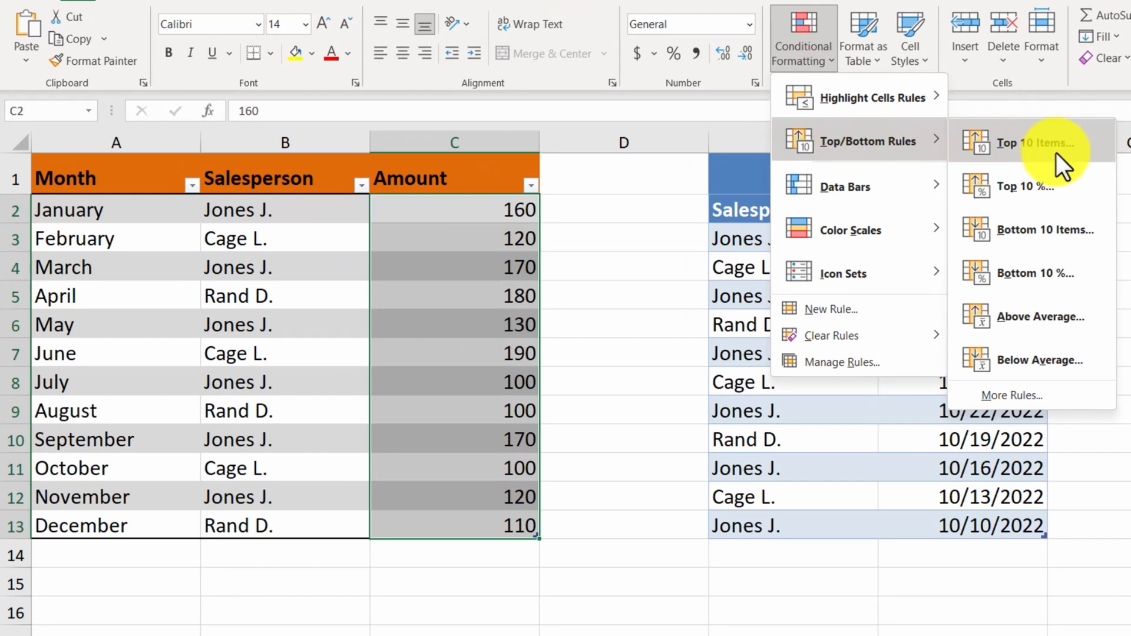
left_click(1037, 143)
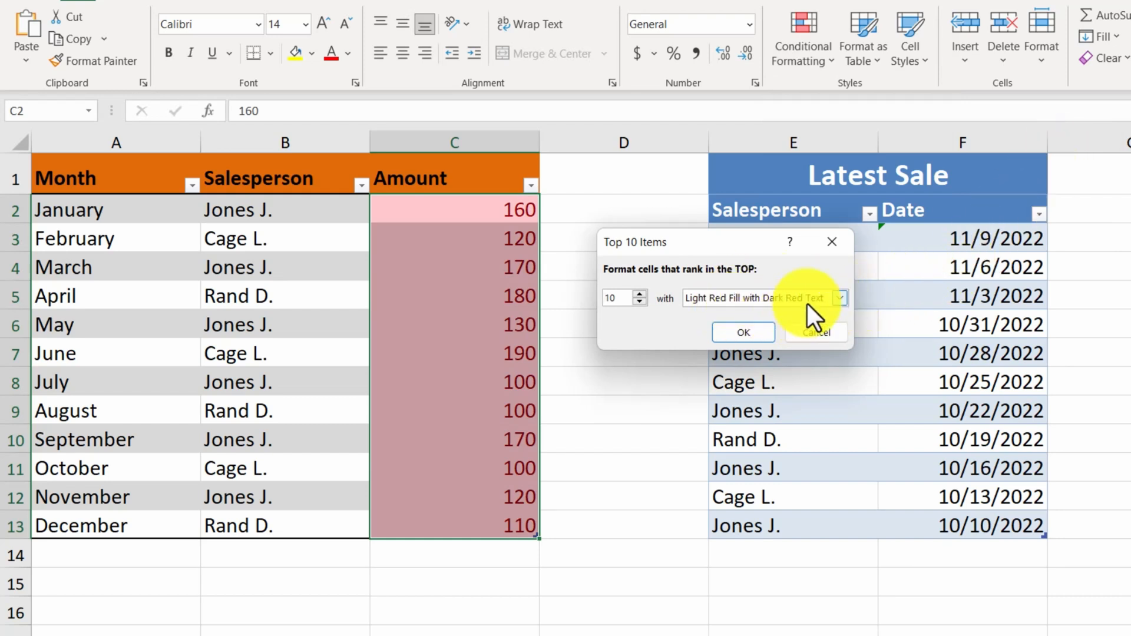
left_click(641, 303)
left_click(642, 303)
left_click(642, 303)
left_click(641, 303)
left_click(641, 303)
left_click(641, 303)
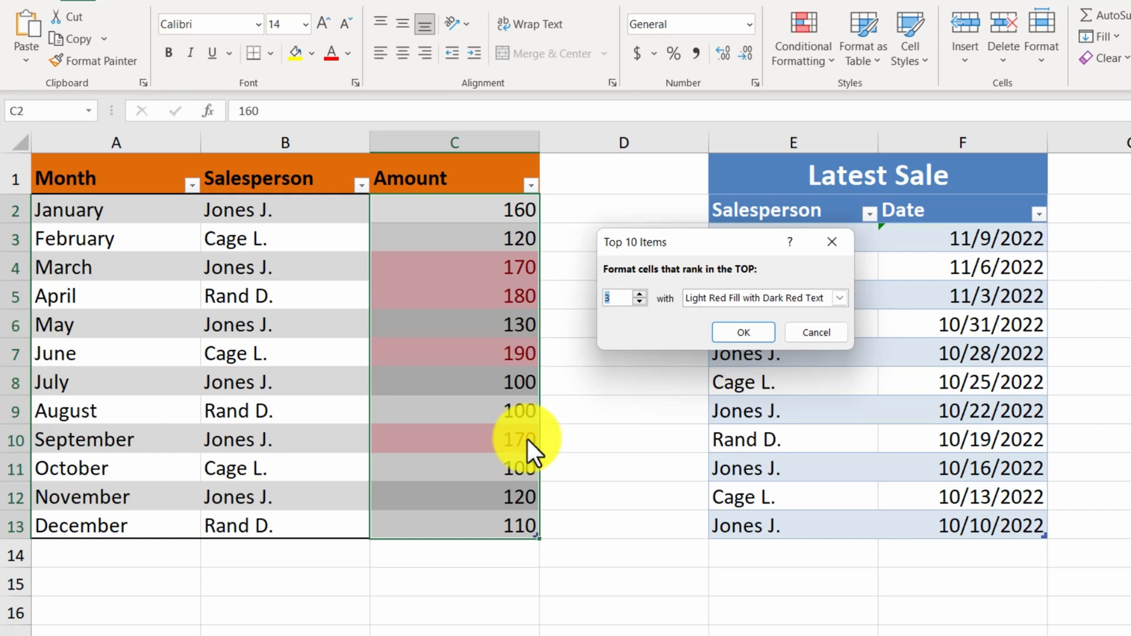
left_click(742, 333)
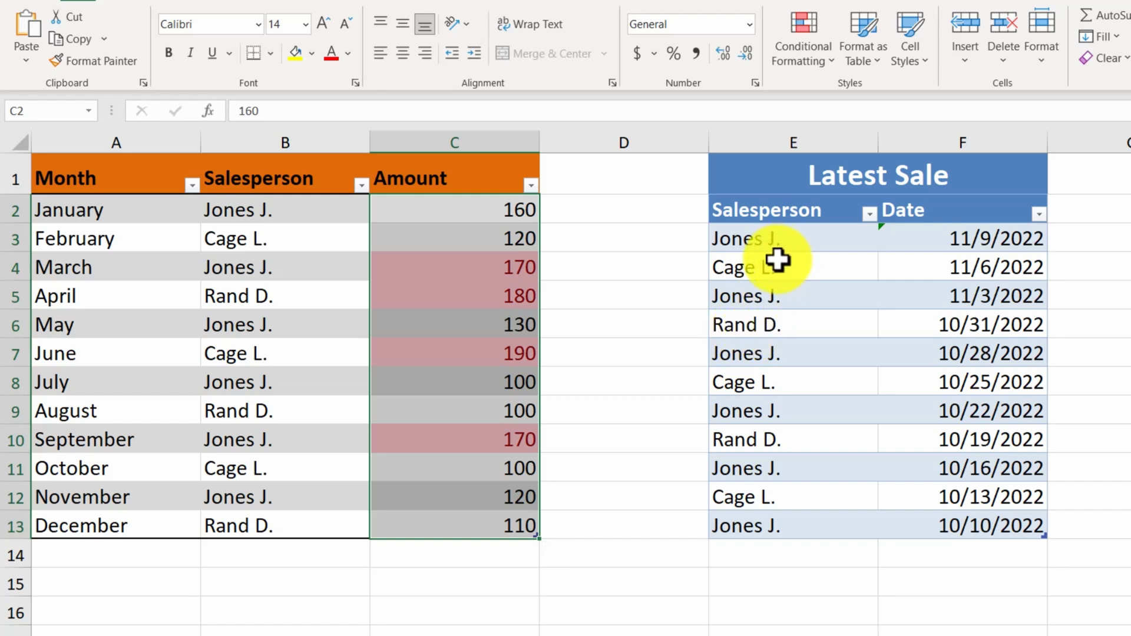
Clear the conditional formatting rules from the table containing the Amount column.
left_click(825, 52)
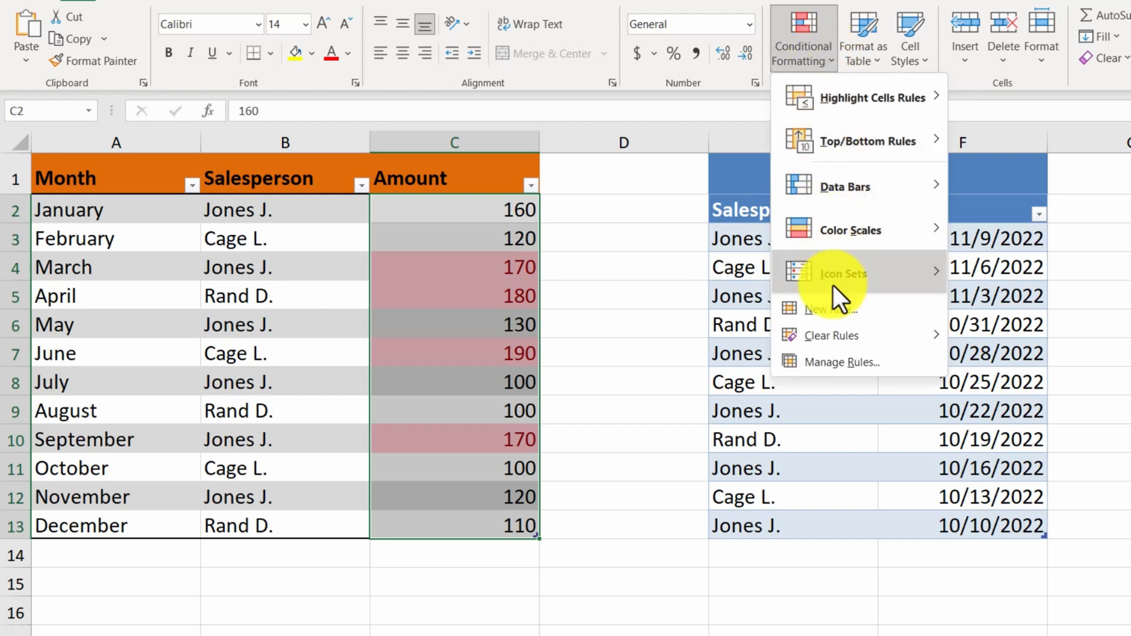
mouse_move(837, 341)
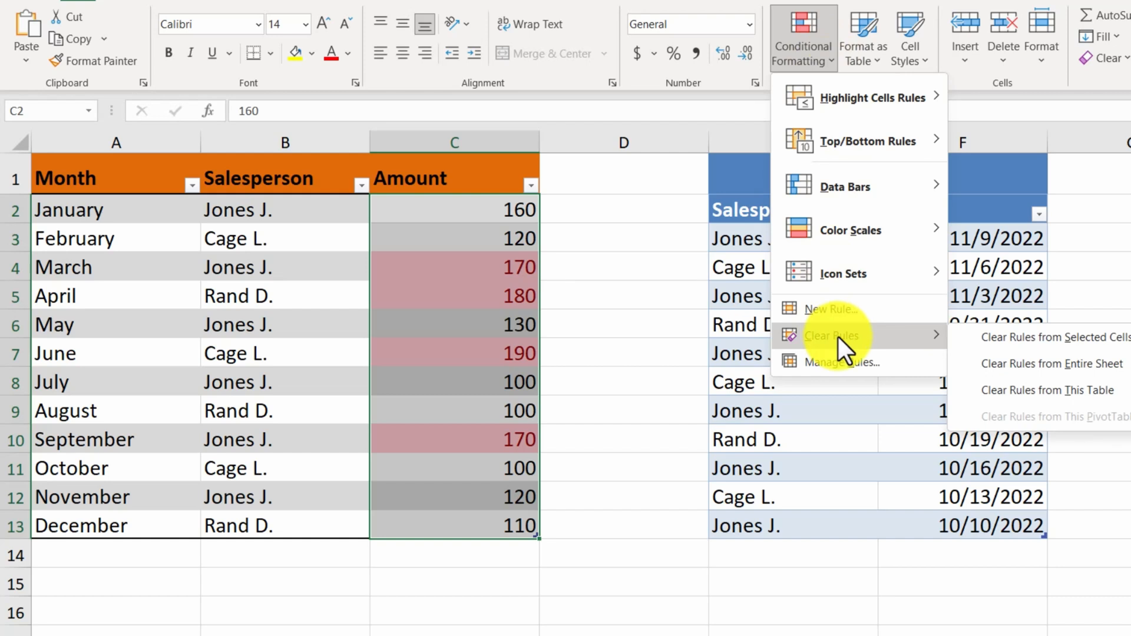
left_click(1067, 391)
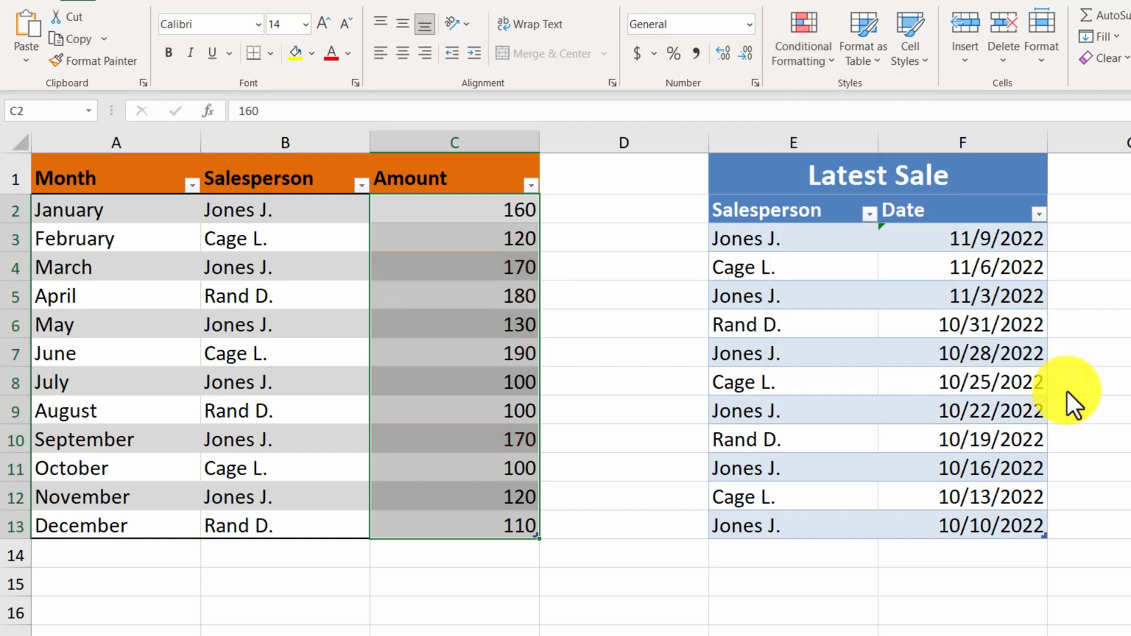
Apply a Top 10 % rule to the Amount values, set to the top 1% with Light Red Fill with Dark Red Text.
left_click(815, 53)
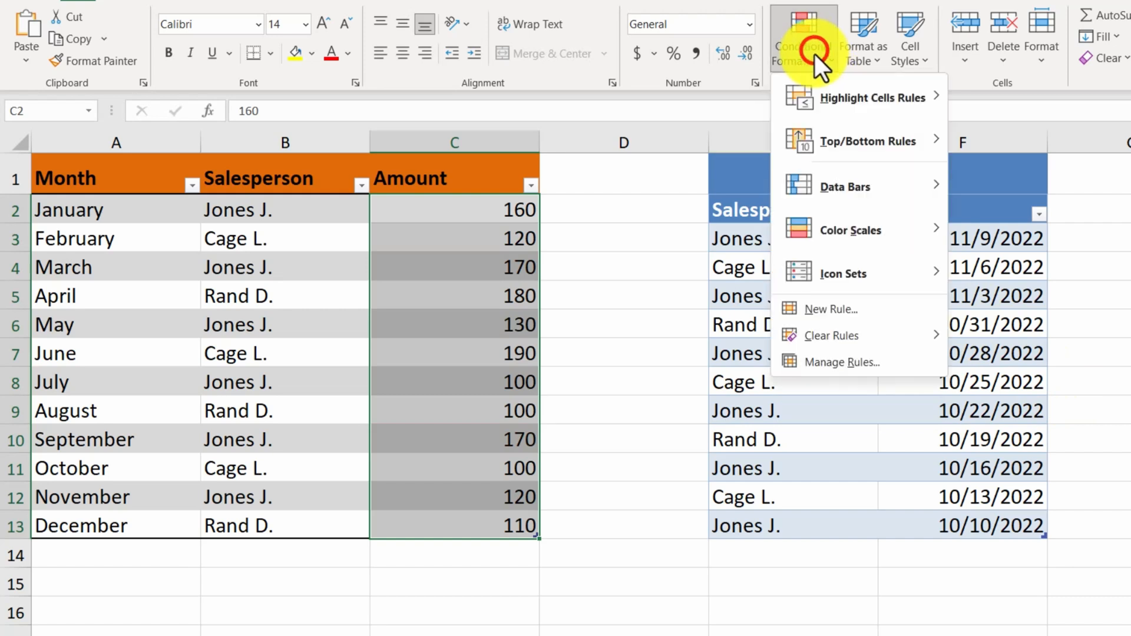
mouse_move(914, 148)
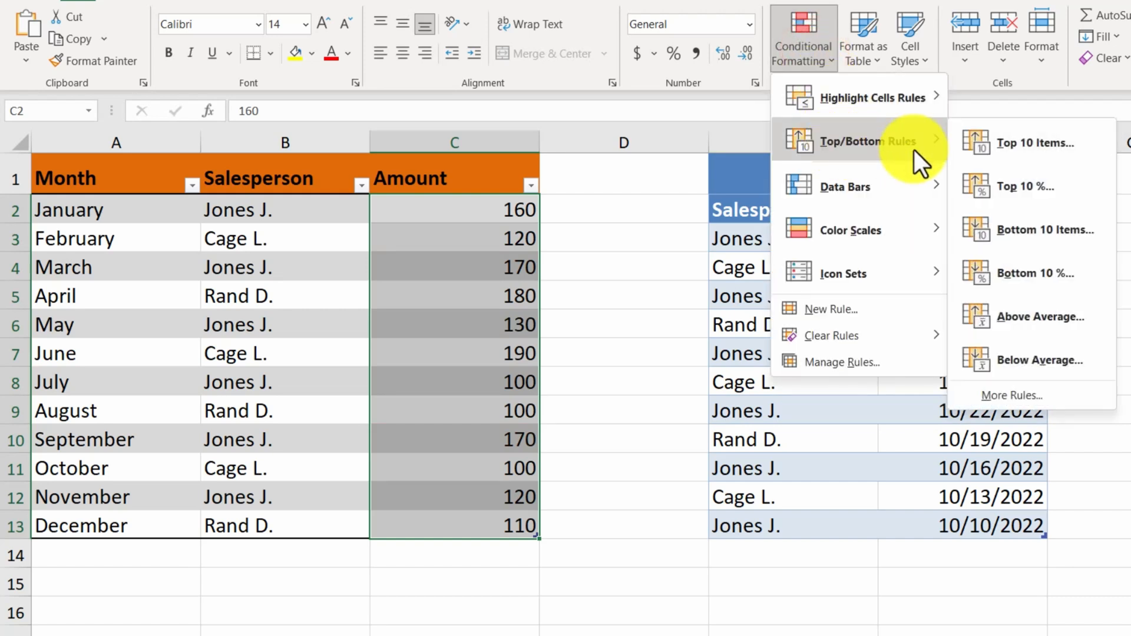
left_click(1019, 186)
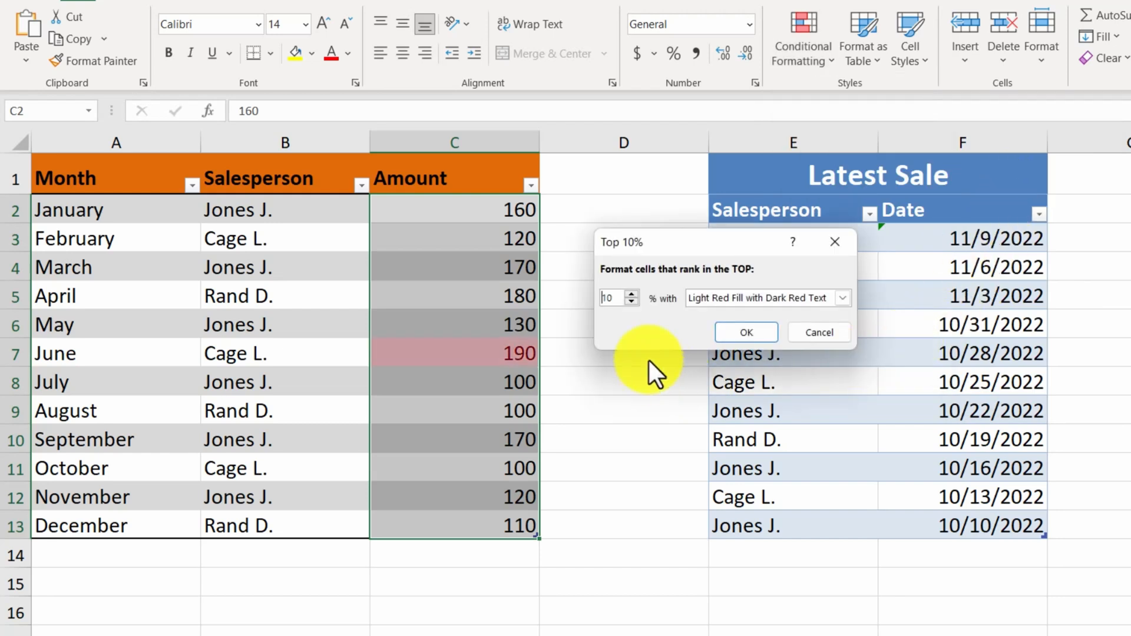
left_click(614, 307)
key("BackSpace")
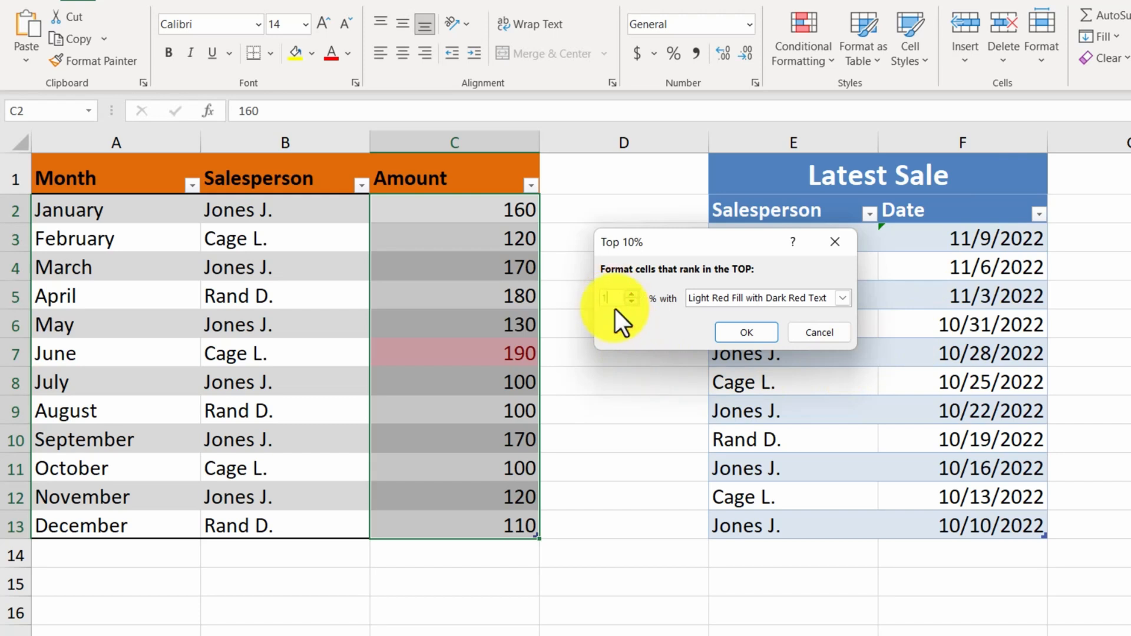
left_click(723, 333)
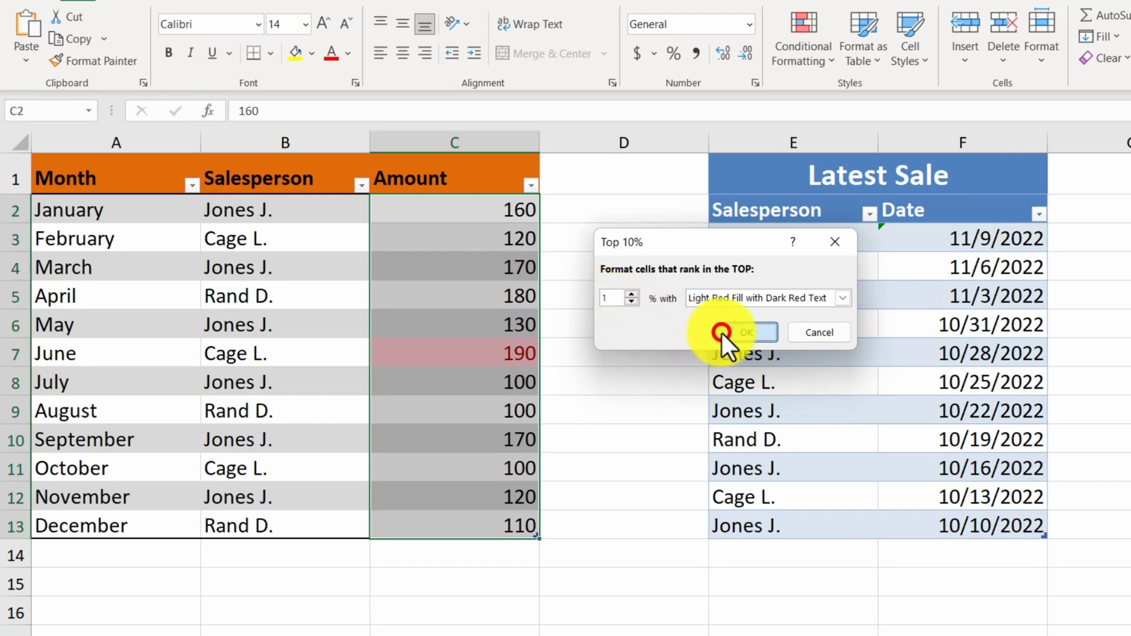
Apply an Above Average rule to the Amount values with Green Fill with Dark Green Text.
left_click(825, 57)
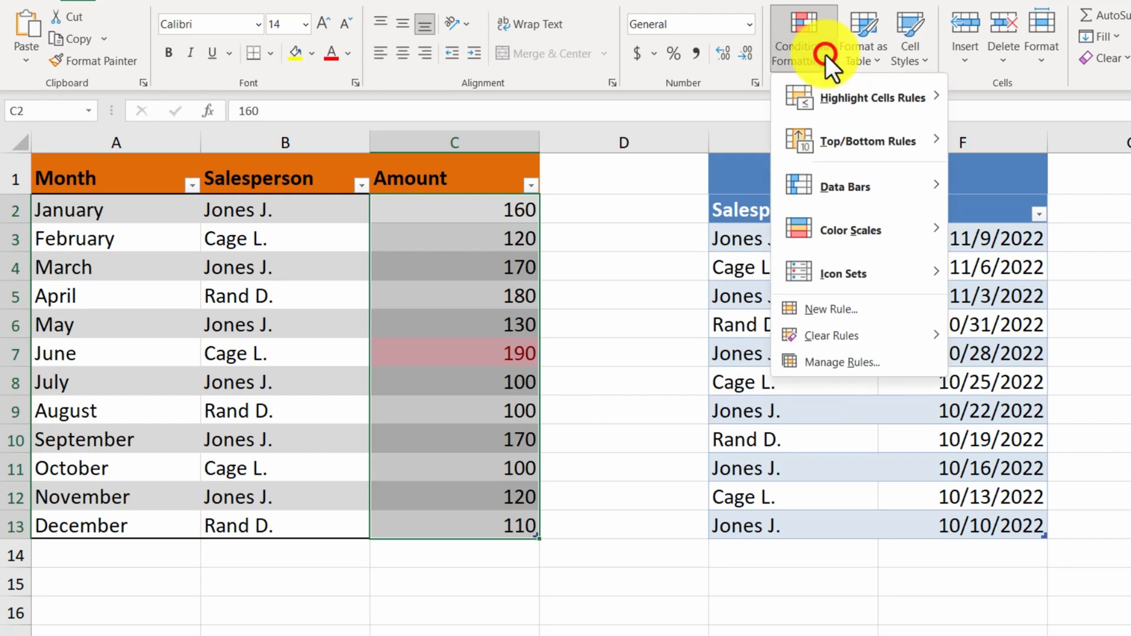
mouse_move(842, 140)
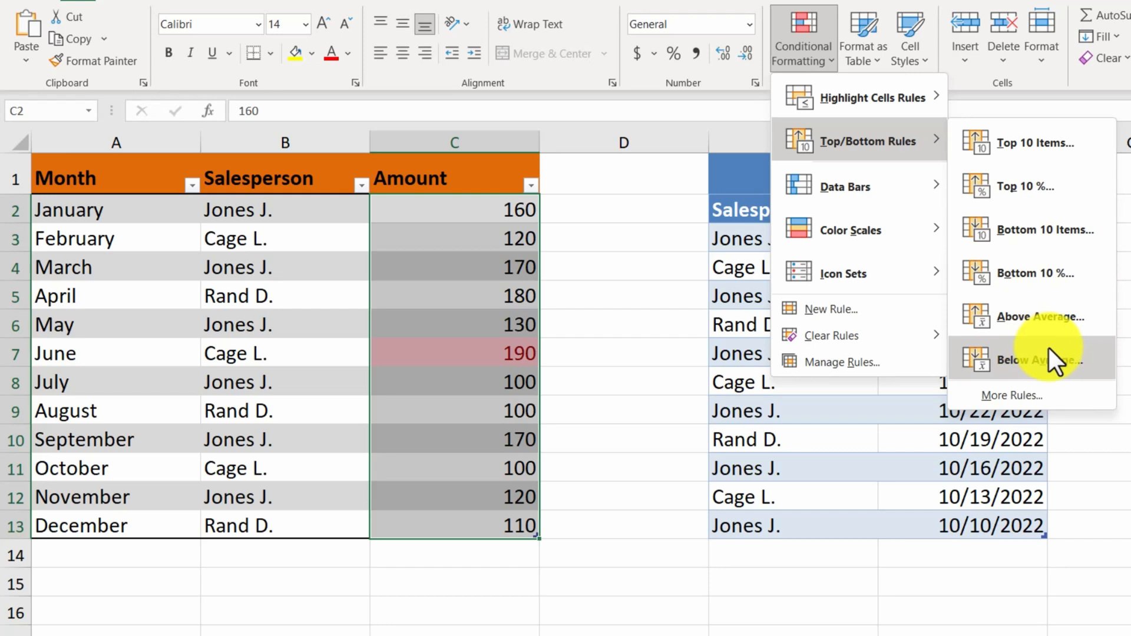
left_click(1037, 319)
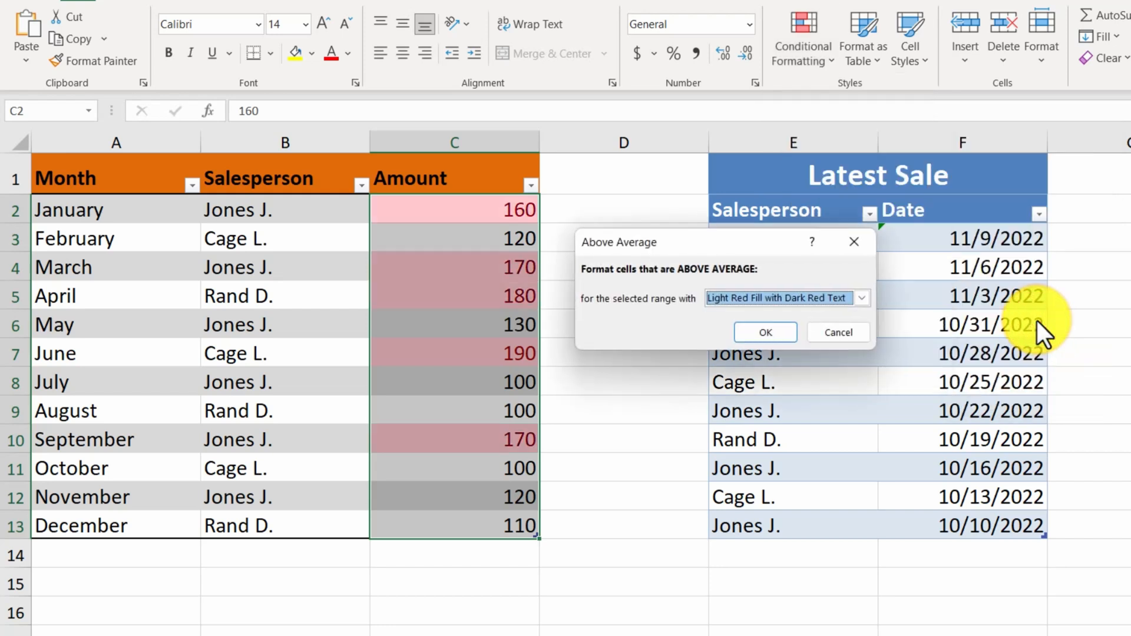
left_click(865, 298)
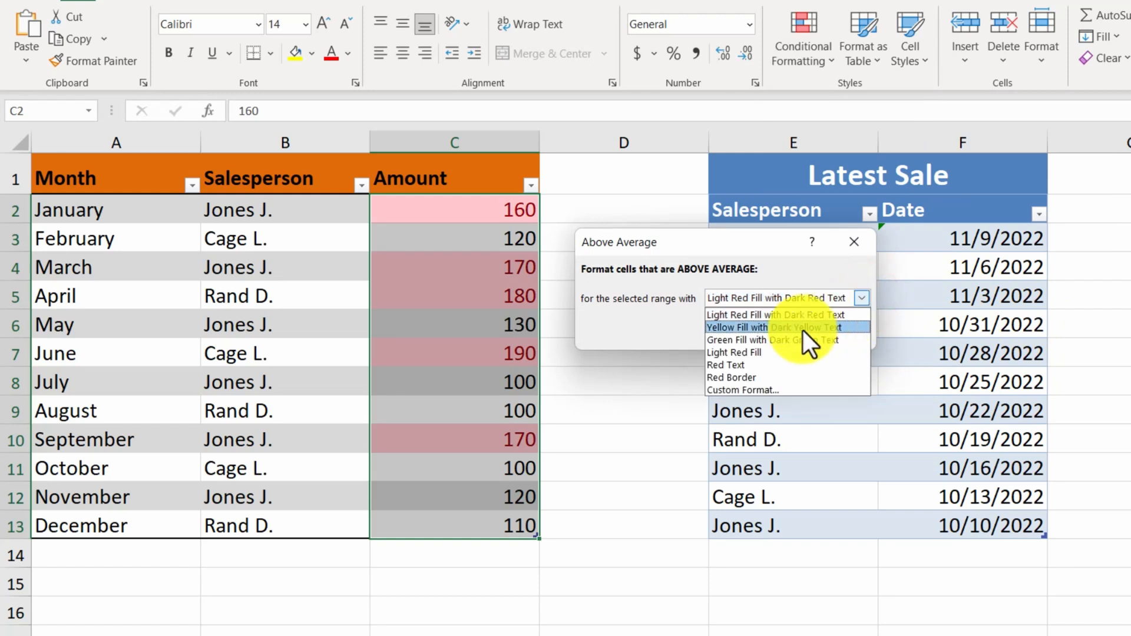
left_click(783, 338)
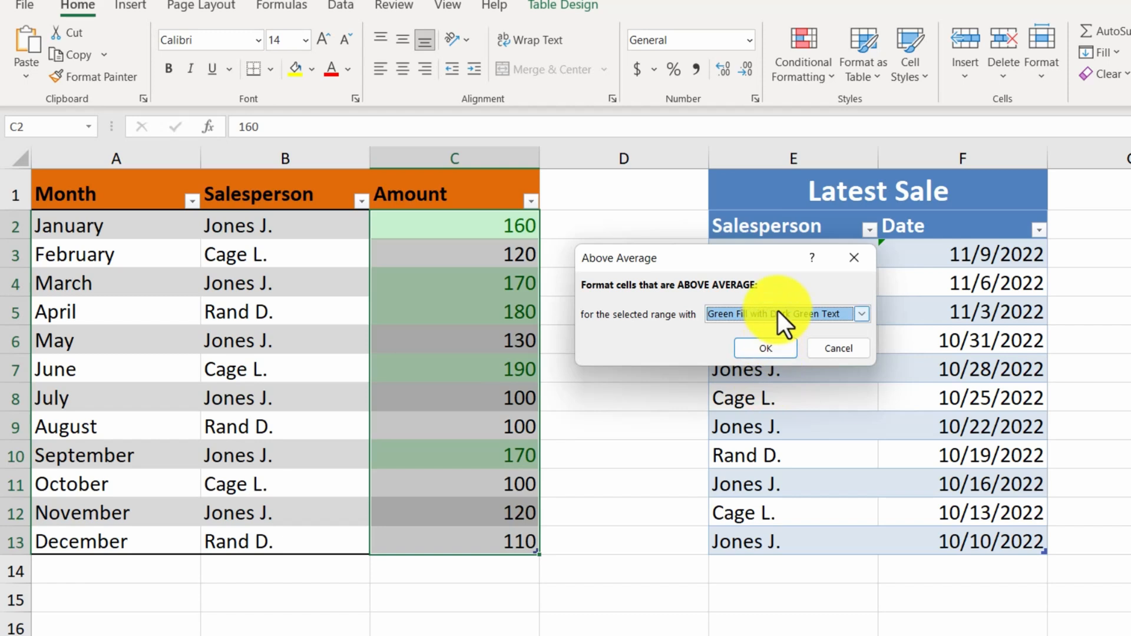
left_click(781, 352)
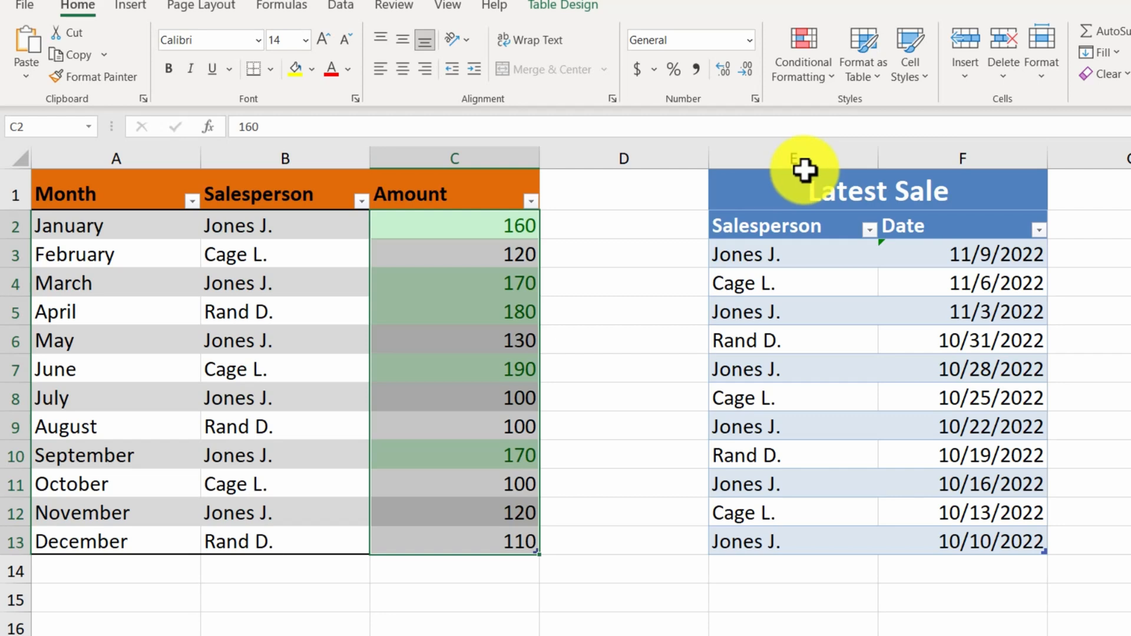
Preview the gradient Orange Data Bar on the Amount values without applying it.
left_click(821, 76)
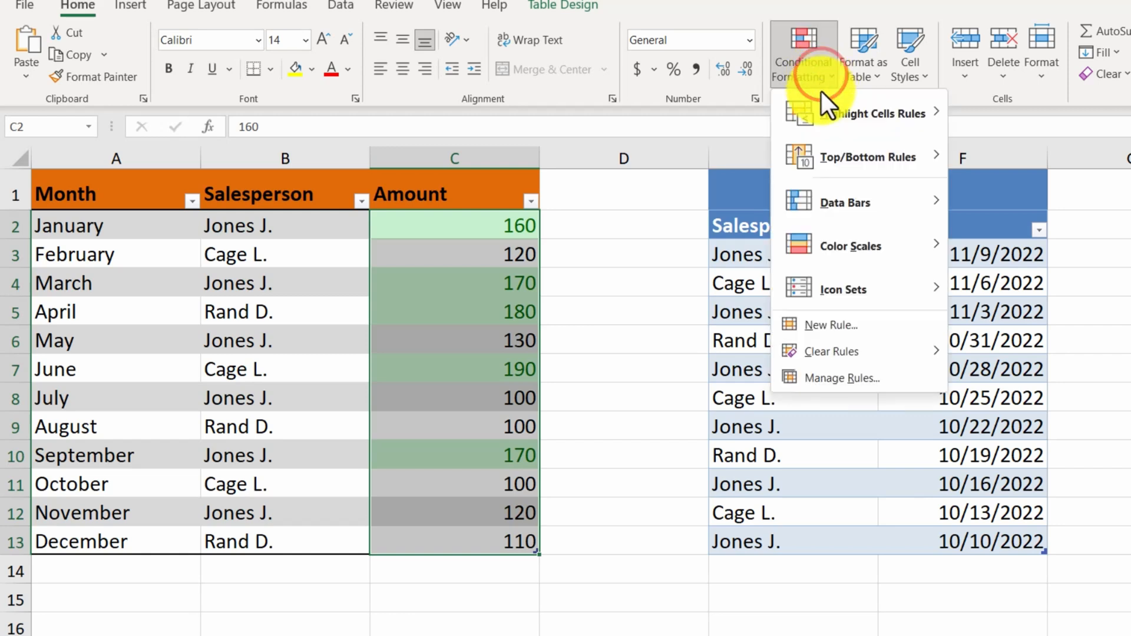
mouse_move(845, 207)
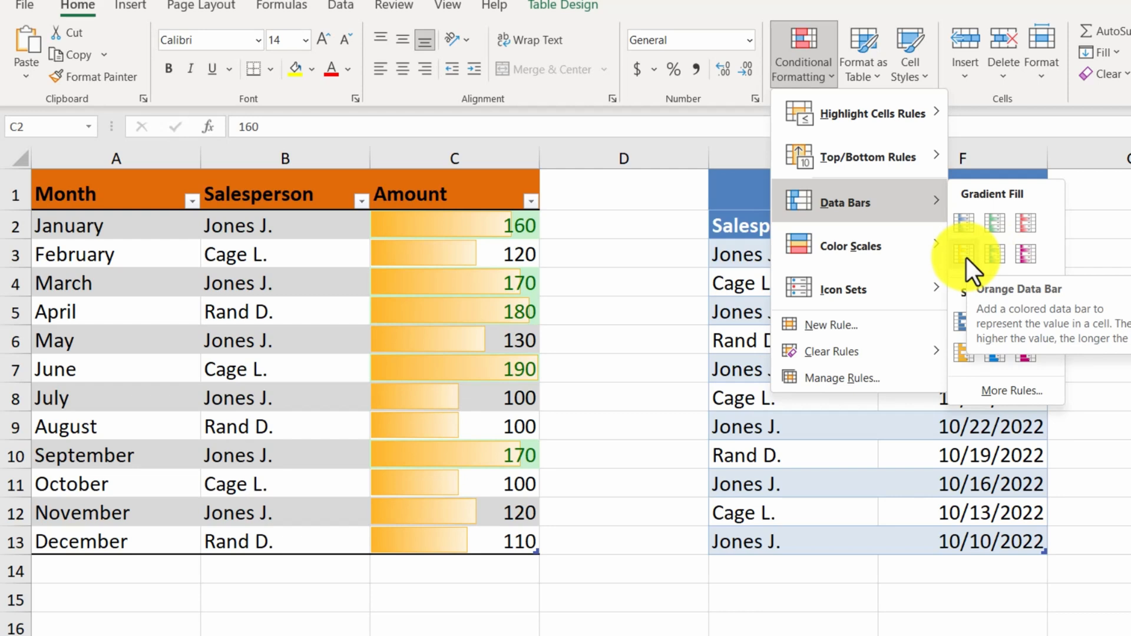
left_click(691, 278)
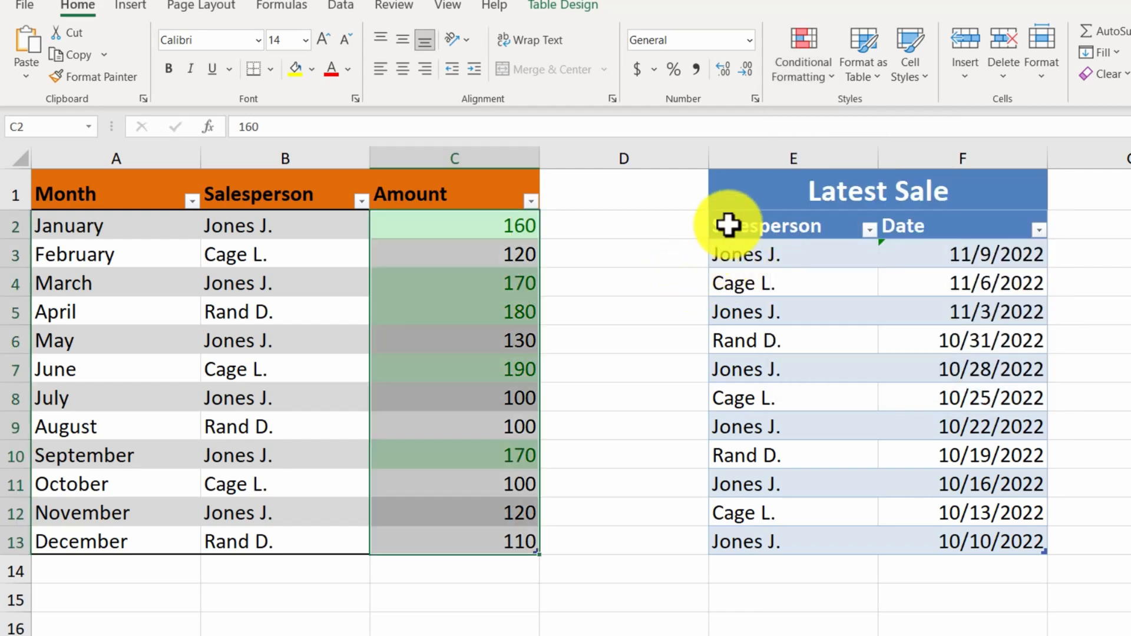
Apply the Ratings icon set with five levels of signal bars to the Amount values.
left_click(826, 77)
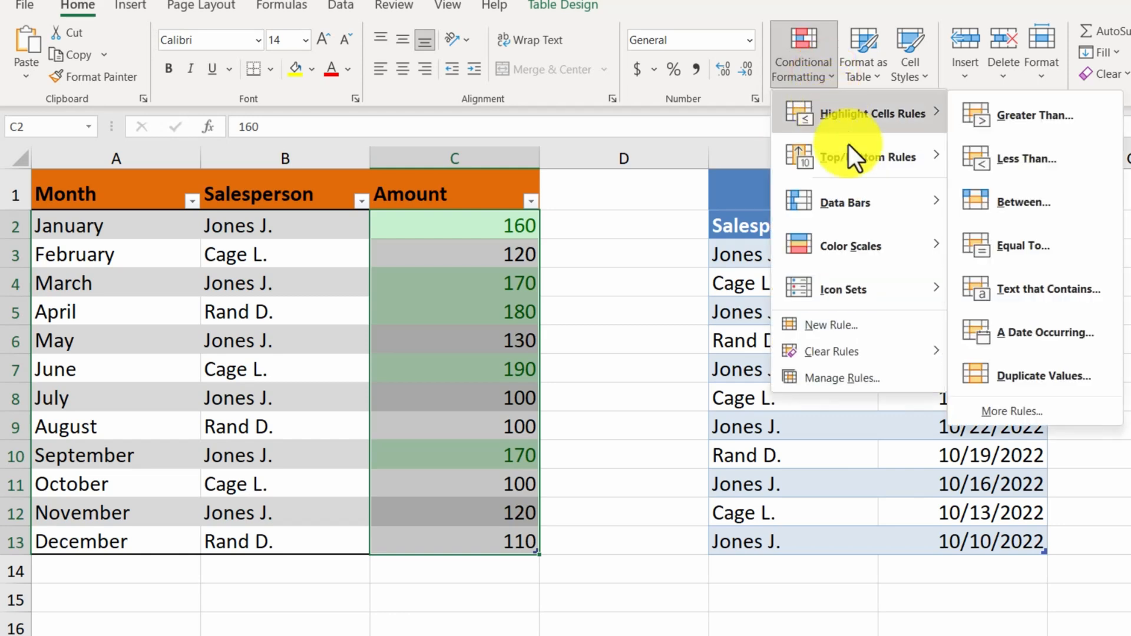
mouse_move(870, 244)
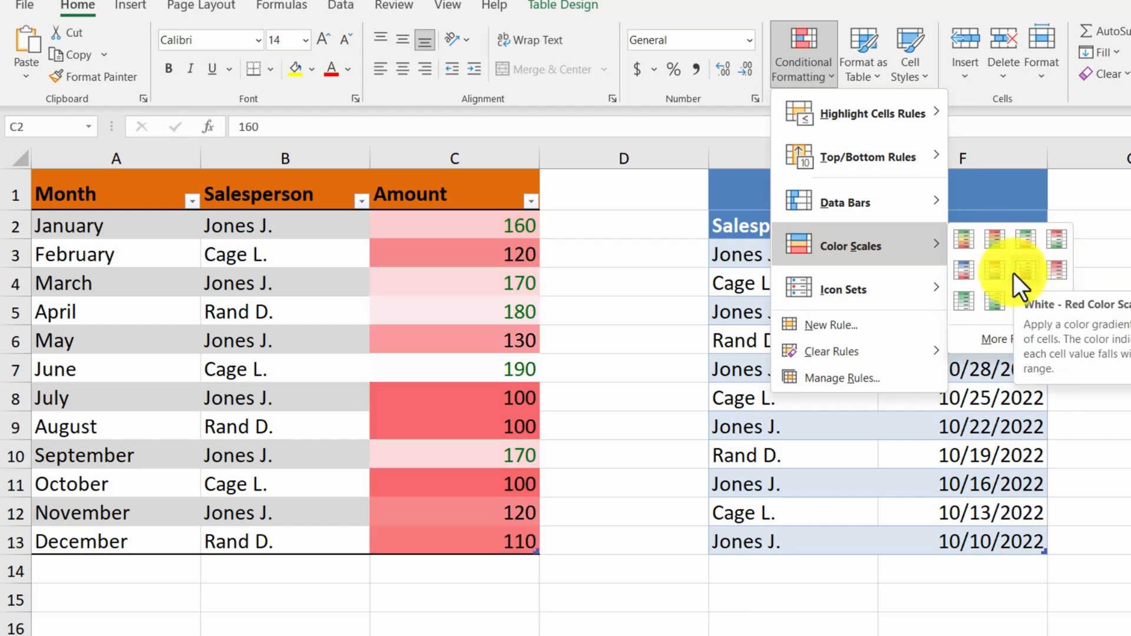
mouse_move(867, 296)
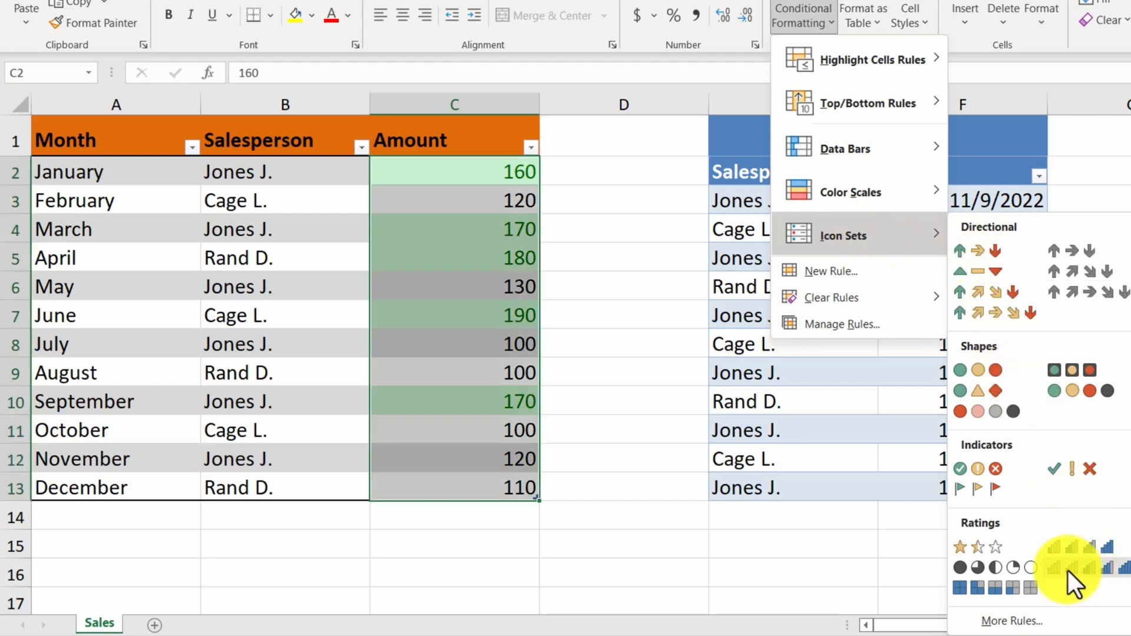
left_click(1106, 570)
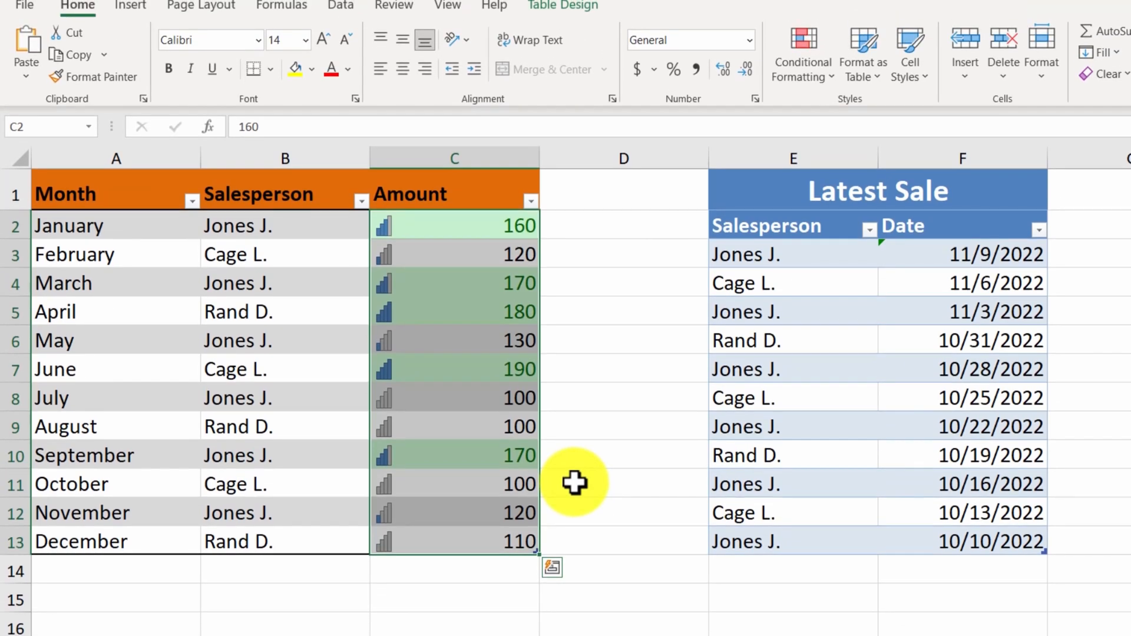
Review the rule types and format settings for a new formatting rule without creating one.
left_click(828, 76)
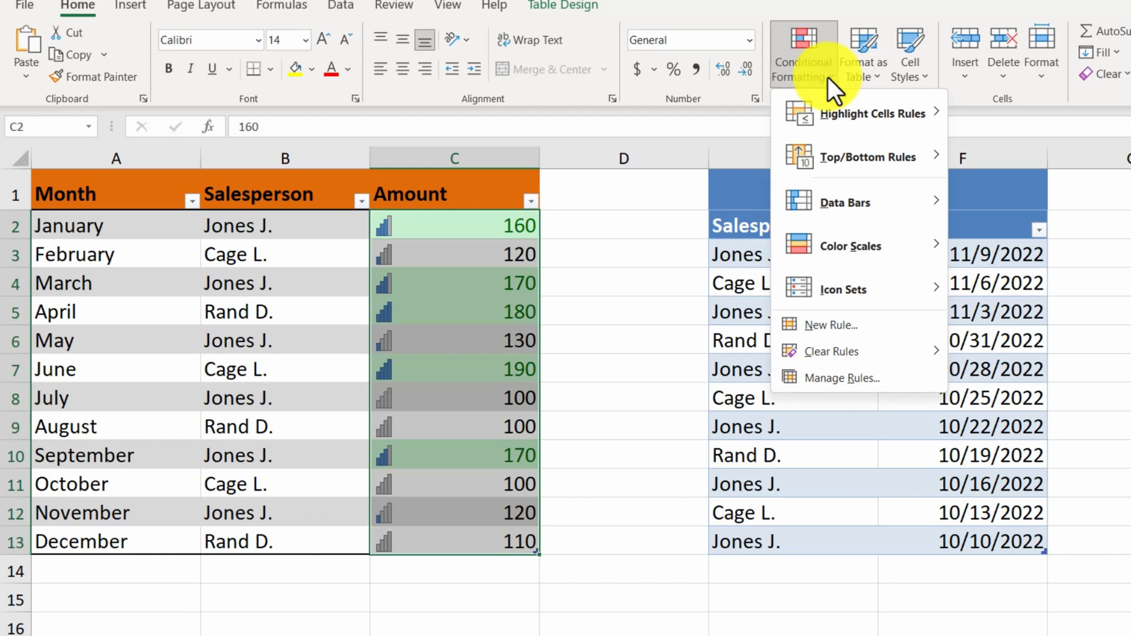
left_click(865, 326)
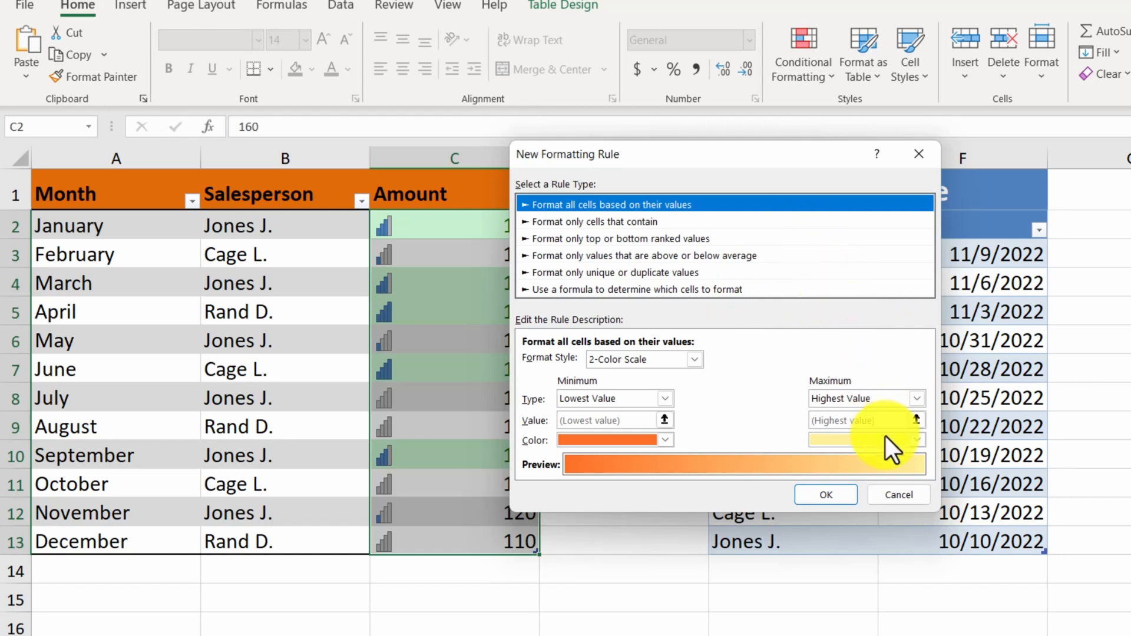
left_click(896, 497)
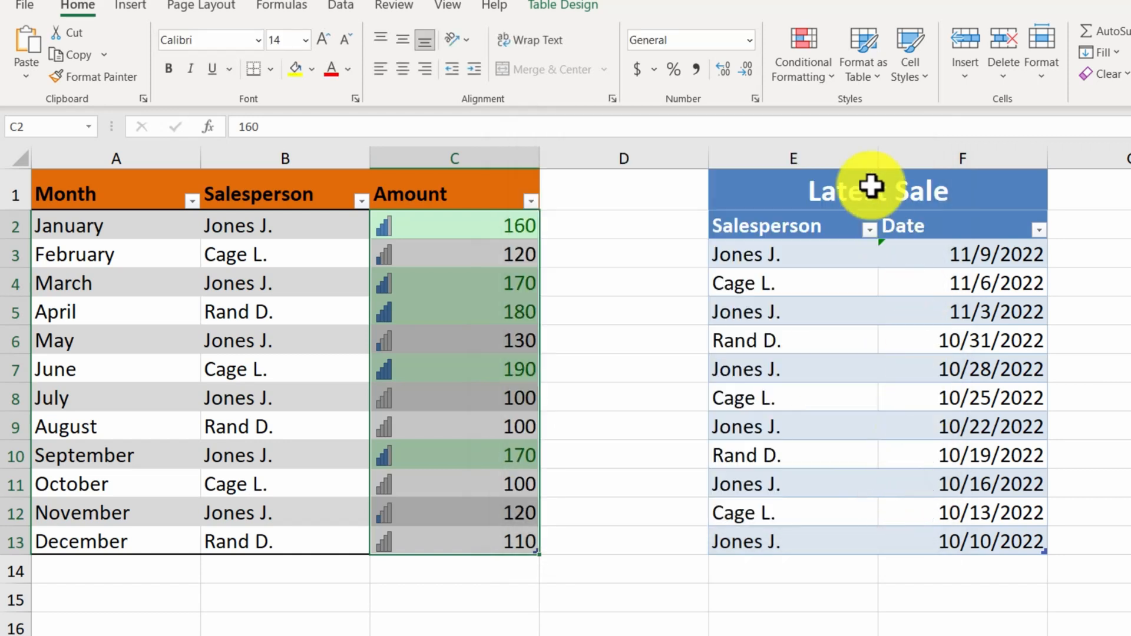
Open the Conditional Formatting Rules Manager and show the rules for Current Selection and for This Worksheet.
left_click(824, 80)
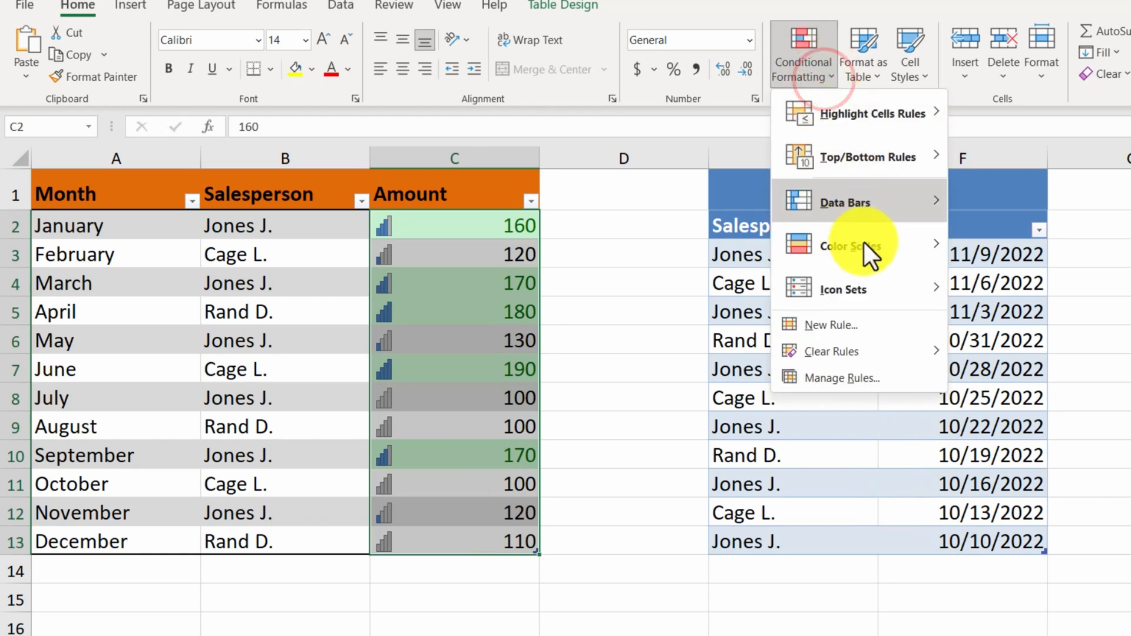
left_click(862, 379)
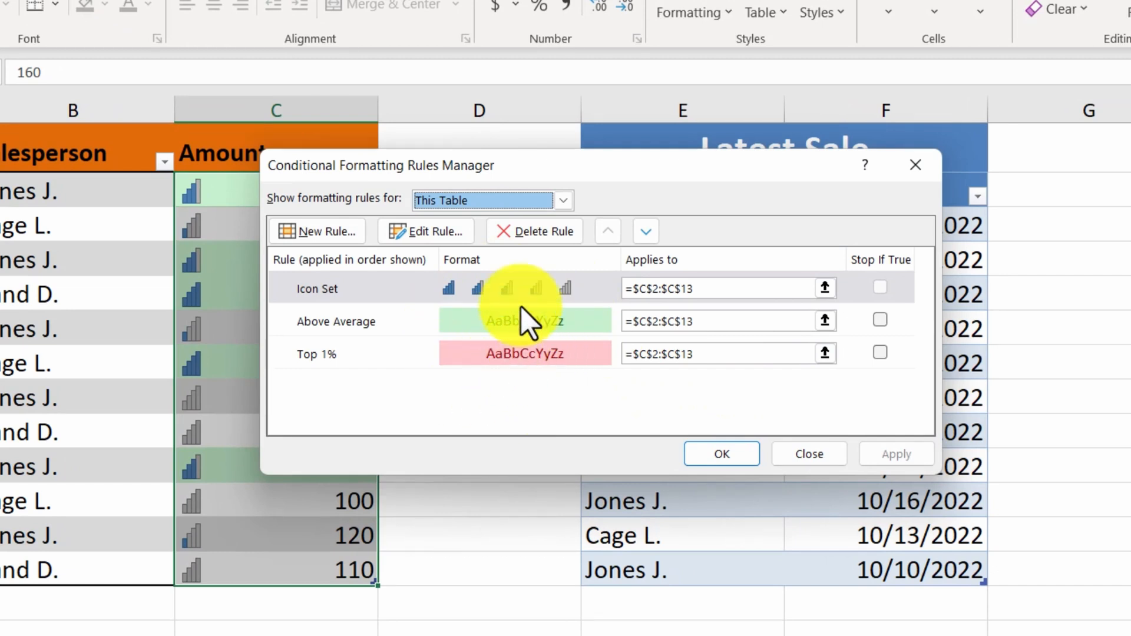
left_click(556, 206)
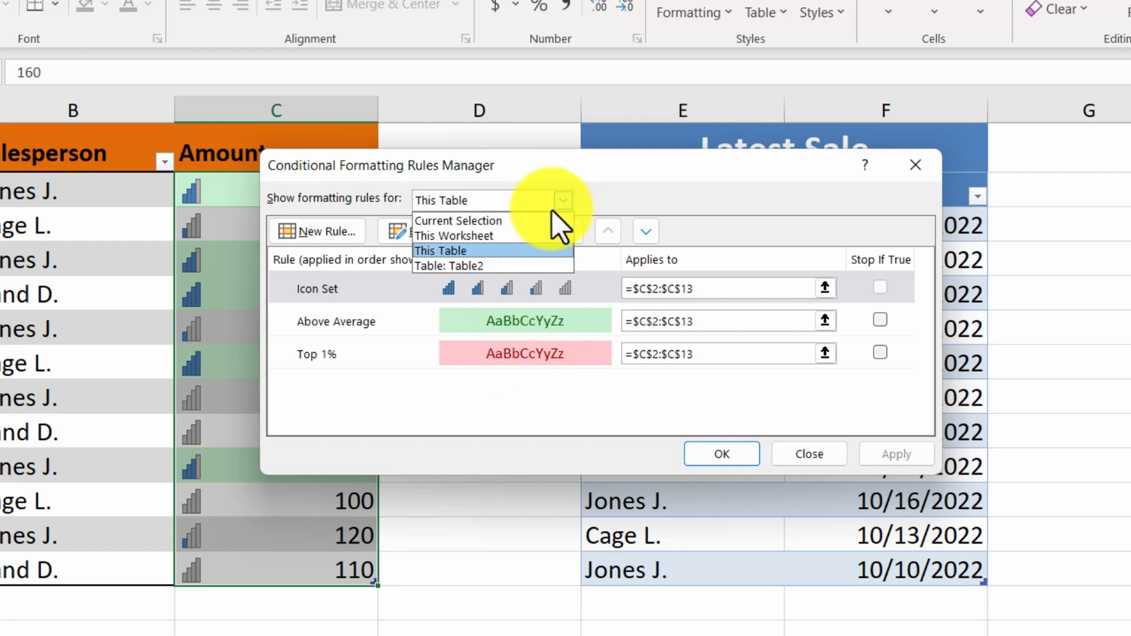
left_click(493, 225)
left_click(544, 200)
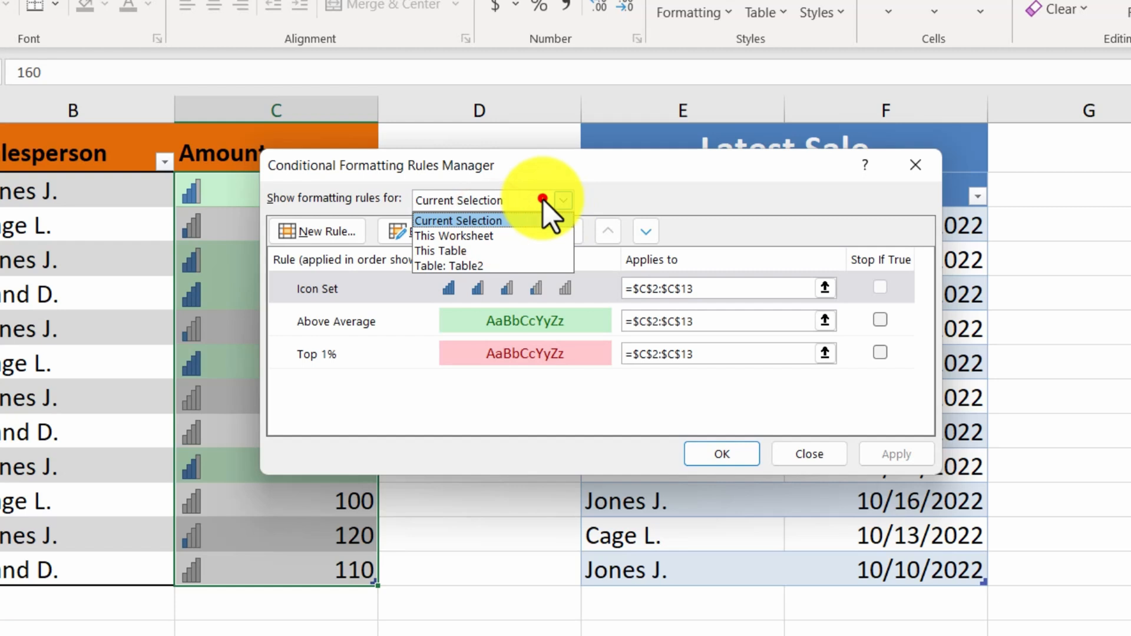
left_click(486, 235)
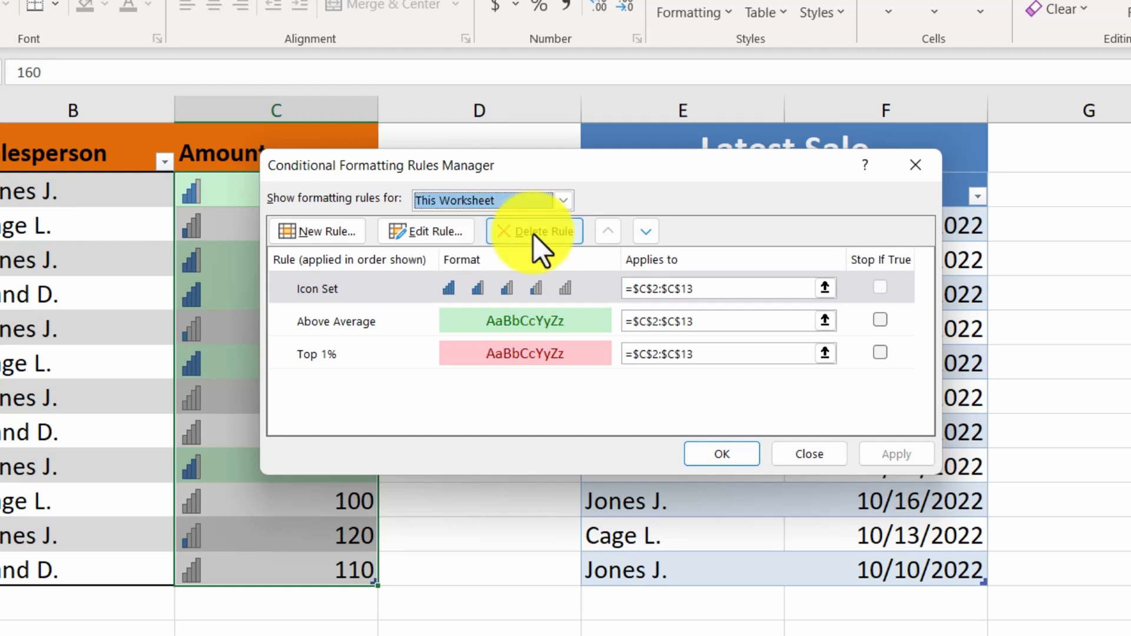